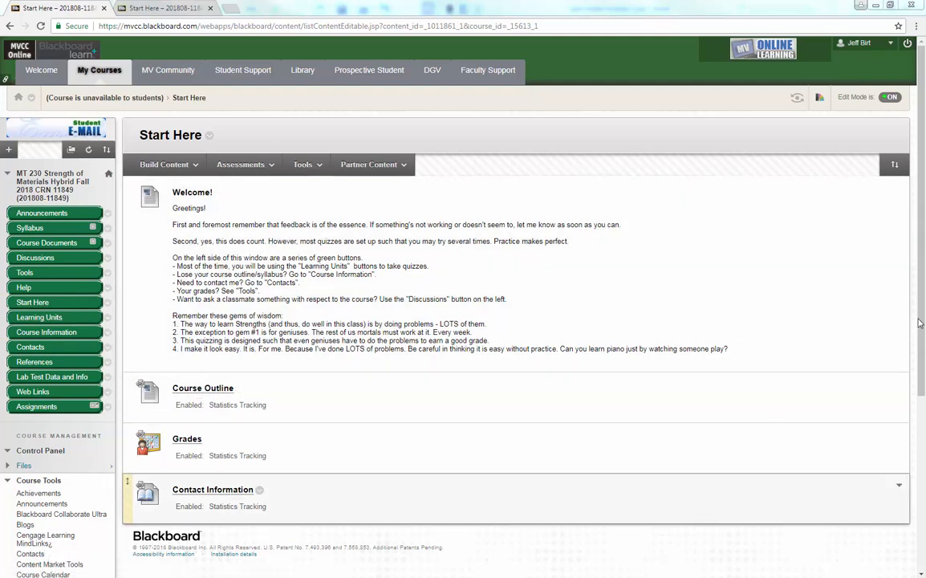
- Open the Eccentric Load question pool for editing from the course's Tests, Surveys, and Pools tool
scroll(830, 291, down, 2)
scroll(830, 290, down, 3)
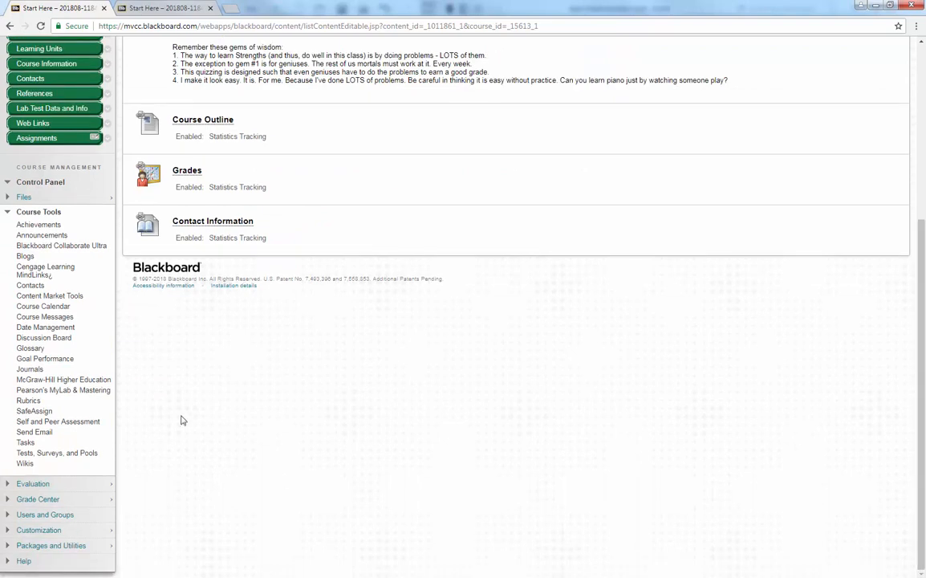
click(68, 455)
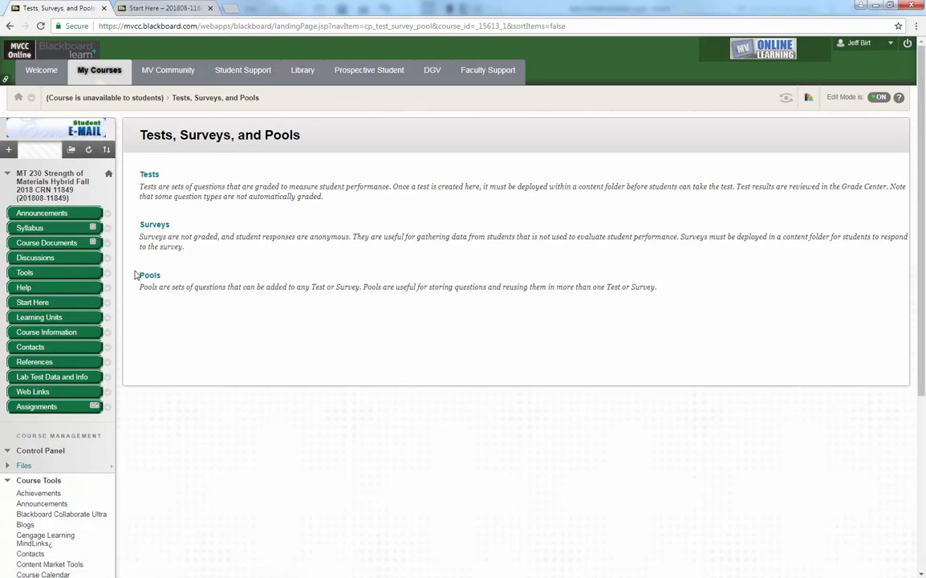
click(150, 276)
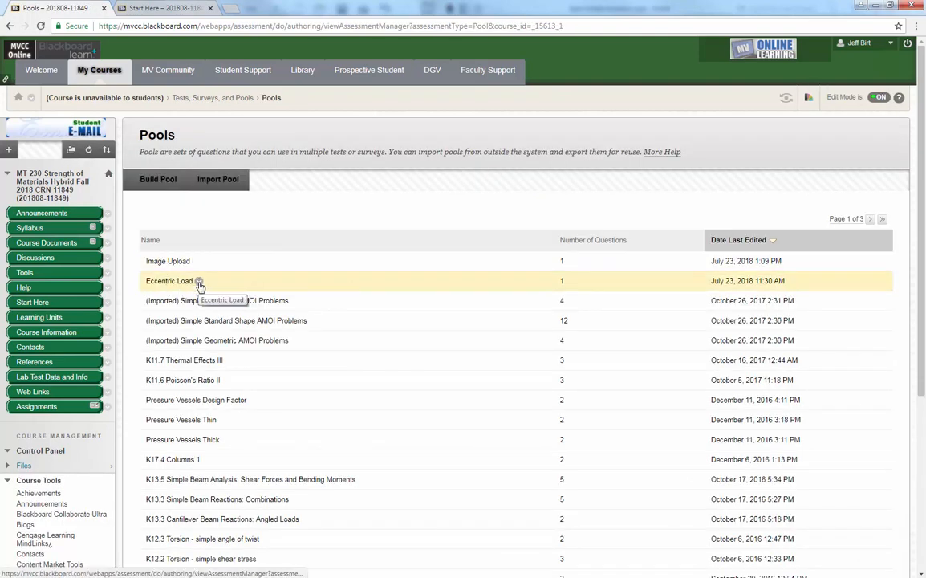
click(199, 285)
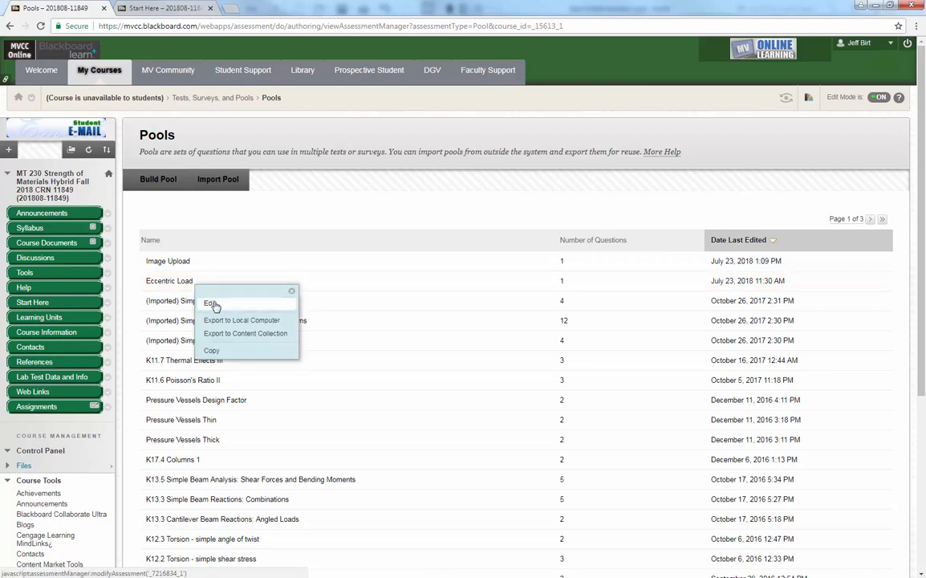
click(213, 305)
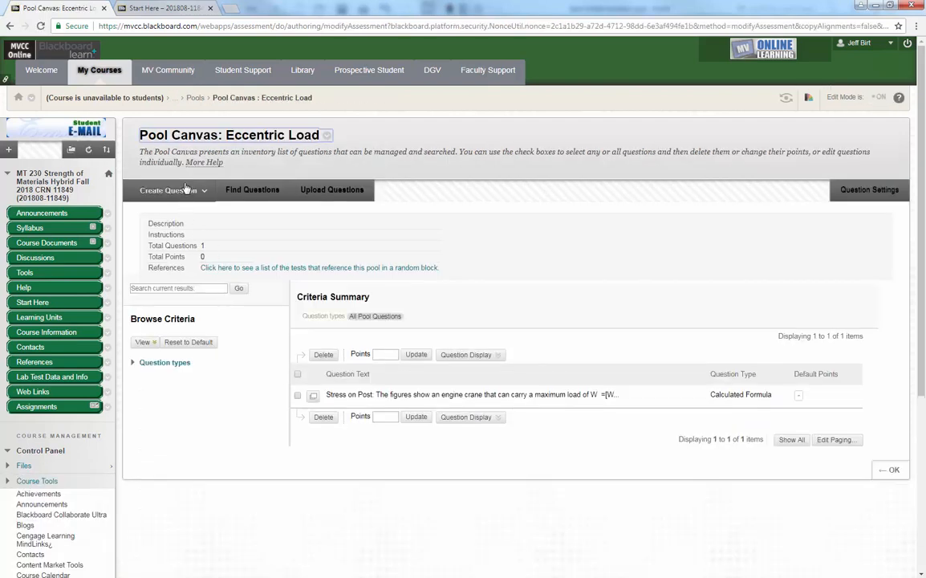
- Create a Calculated Formula question titled "Spot Welder Eccentric Load" with the question text "Calculate the stress..."
mouse_move(191, 195)
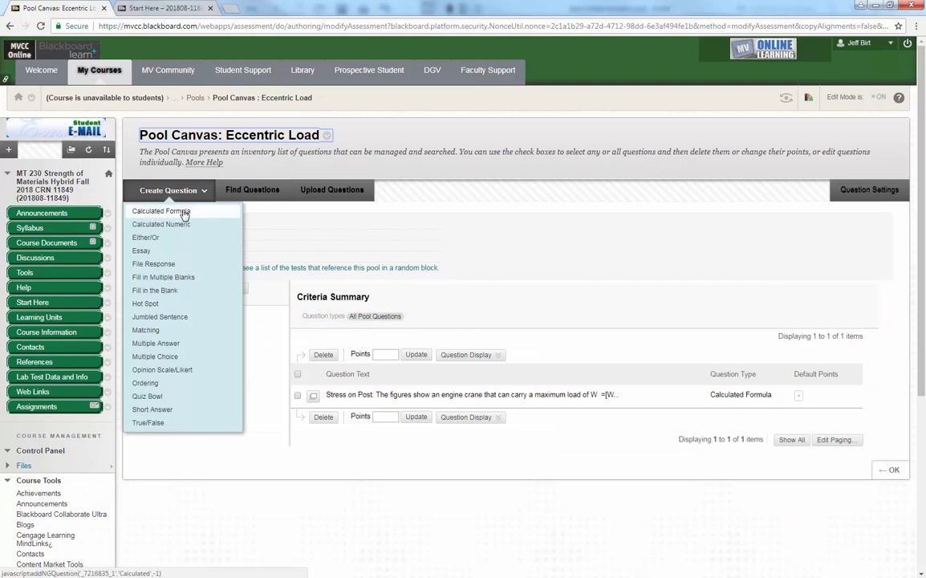
click(184, 211)
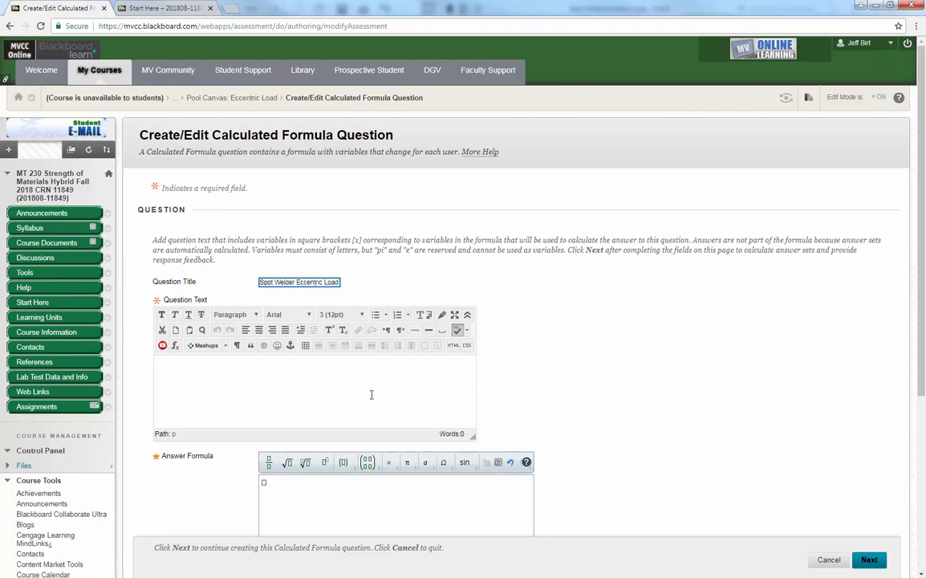
click(328, 381)
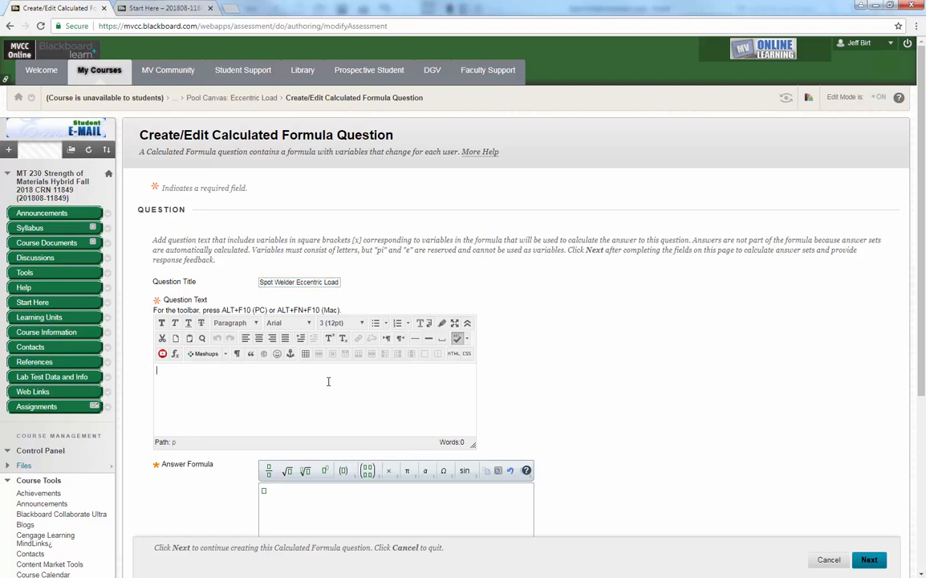
text(Calculate the stress...)
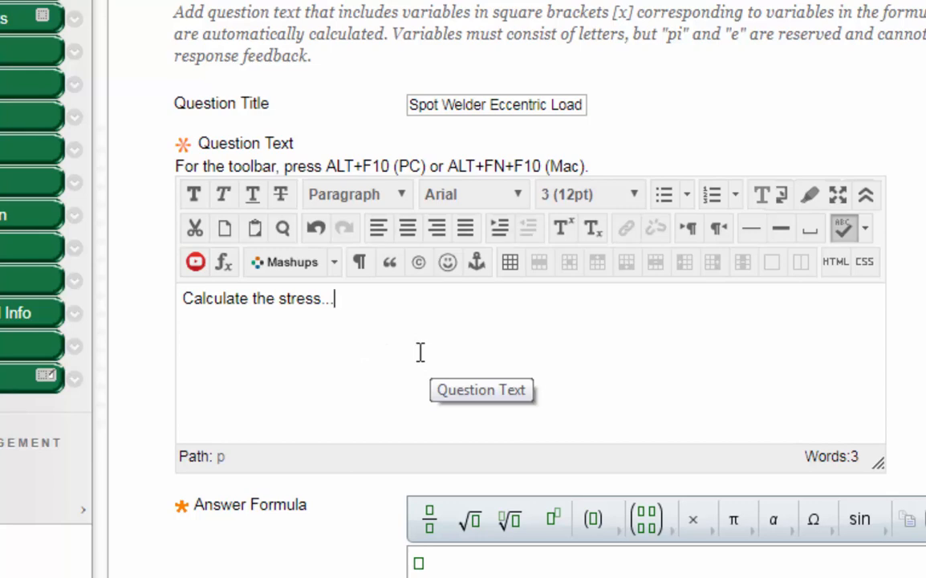
right_click(354, 344)
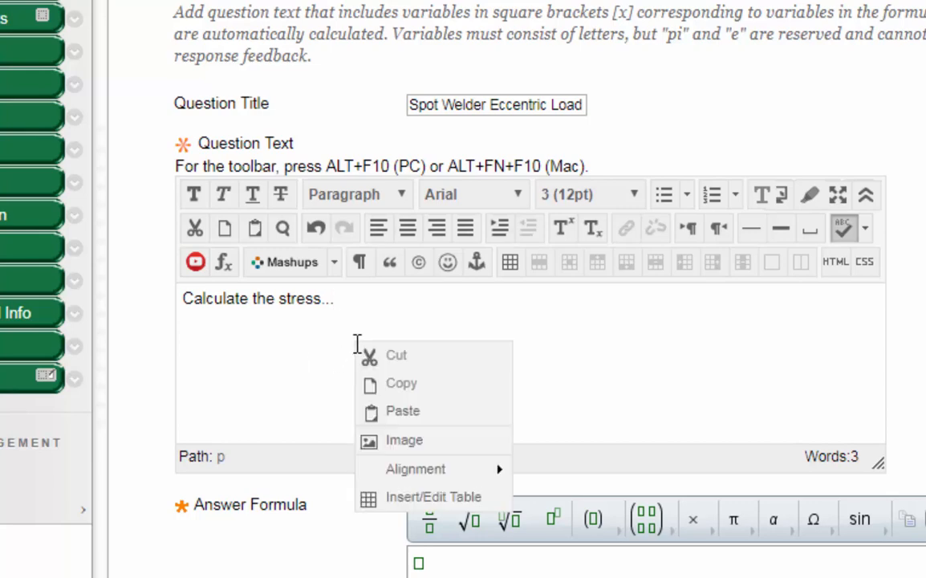
click(407, 443)
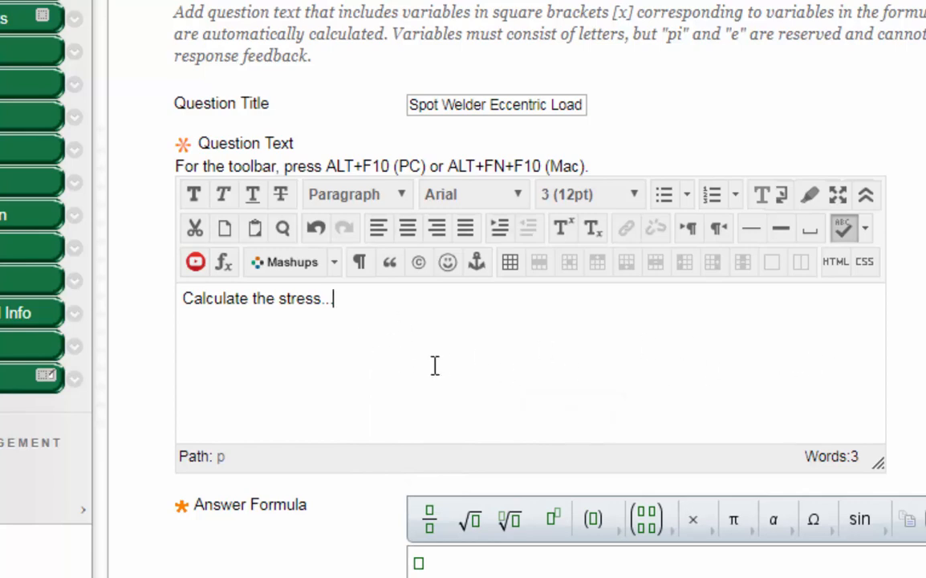
right_click(370, 359)
click(450, 465)
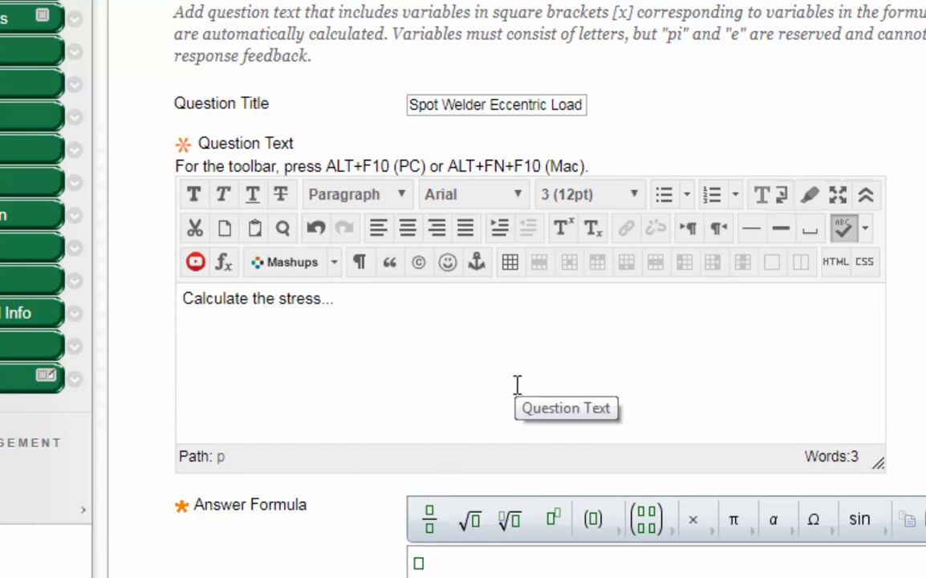
- Expand the question text editor to full screen
scroll(579, 374, down, 1)
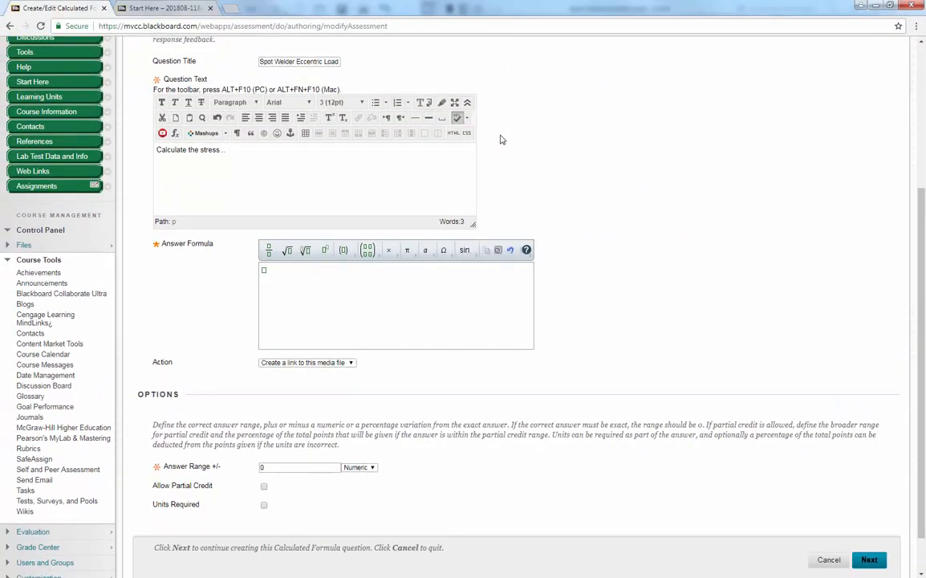
click(455, 102)
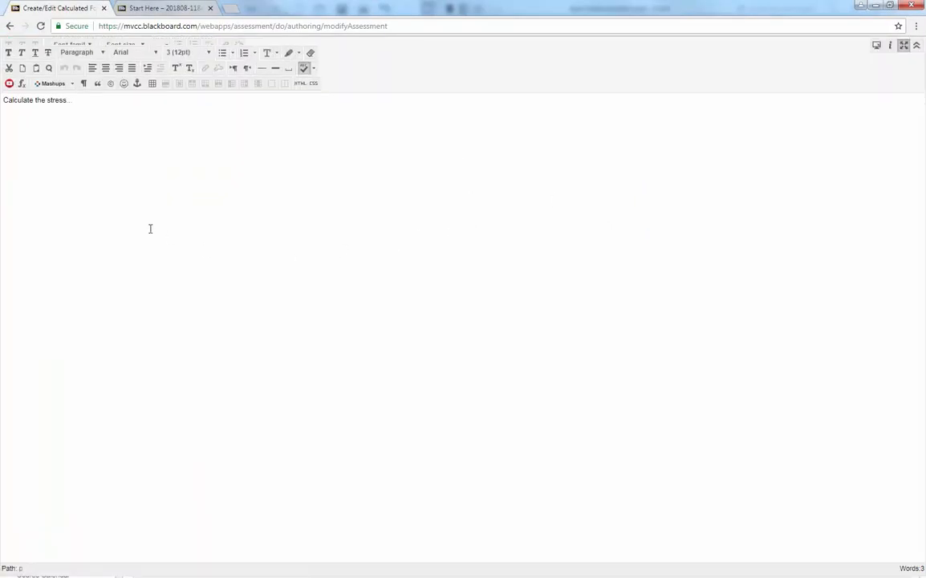
right_click(158, 147)
click(103, 167)
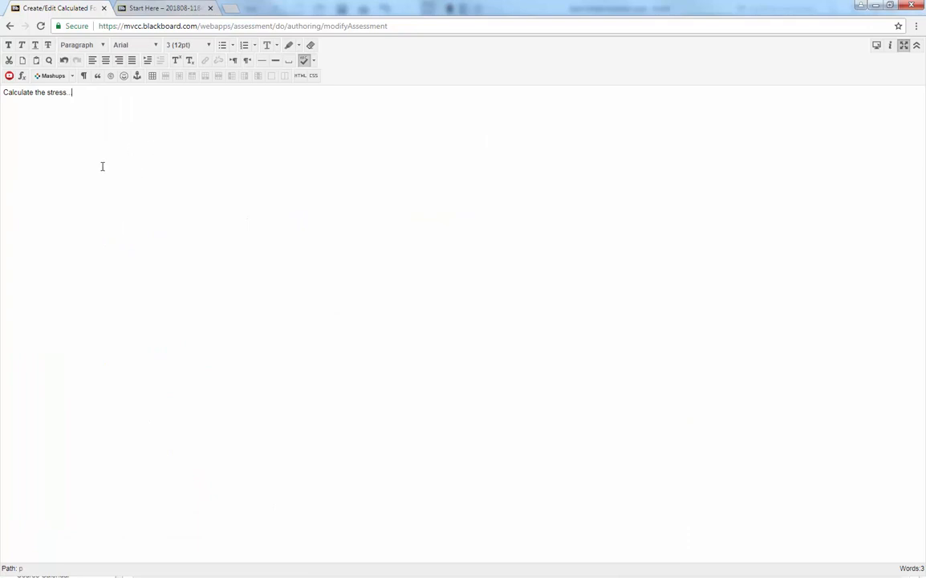
right_click(122, 163)
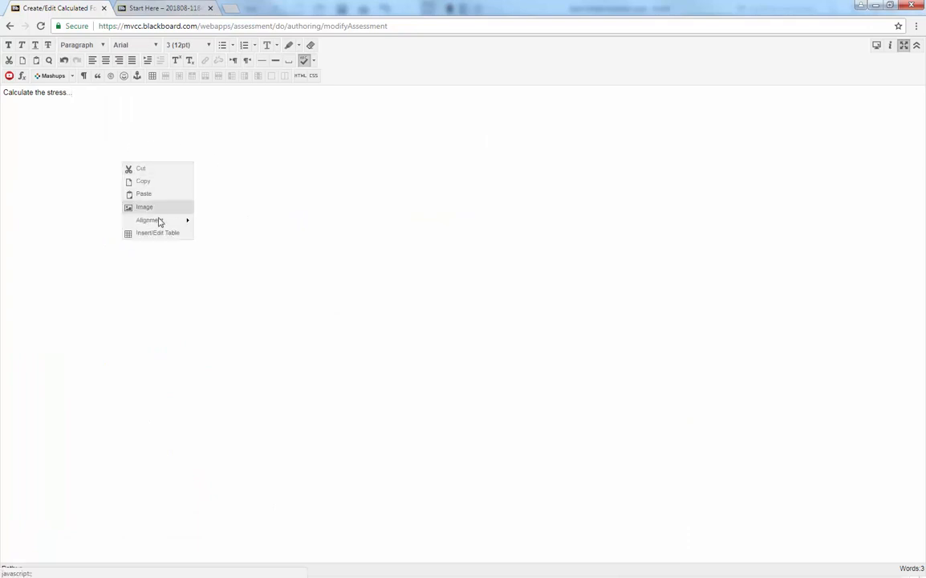
click(156, 209)
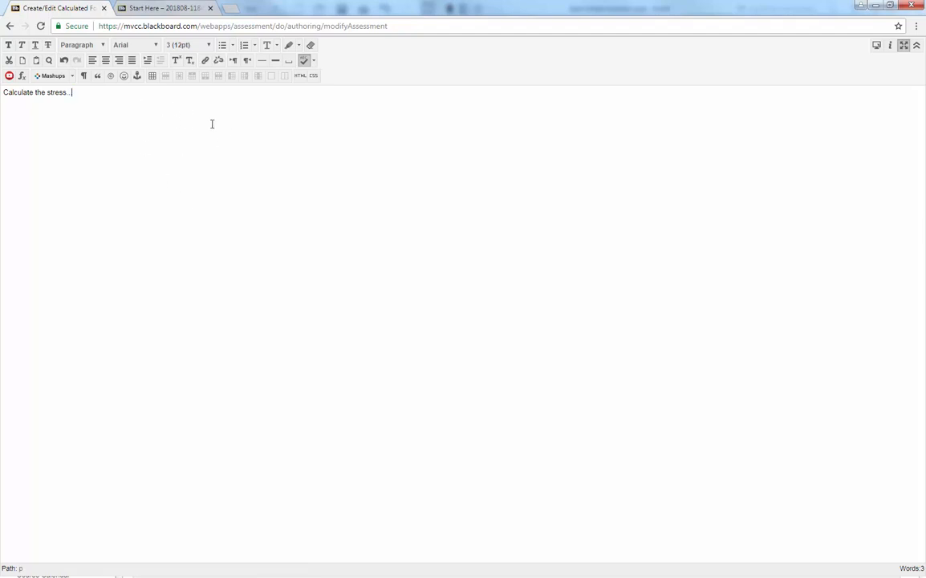
- Delete the text "Calculate the stress..." from the question text
key(ctrl+shift+Left)
key(ctrl+shift+Left)
key(ctrl+shift+Left)
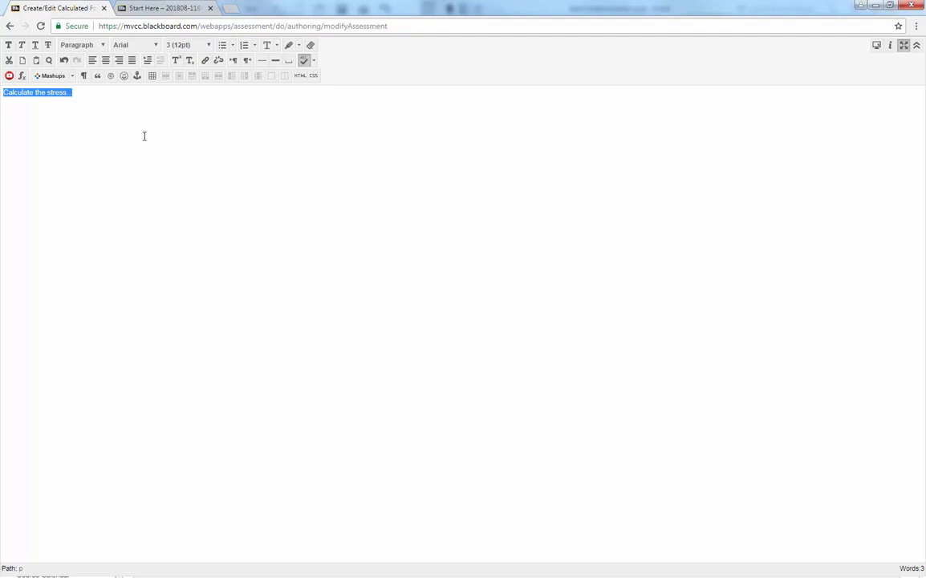
key(Delete)
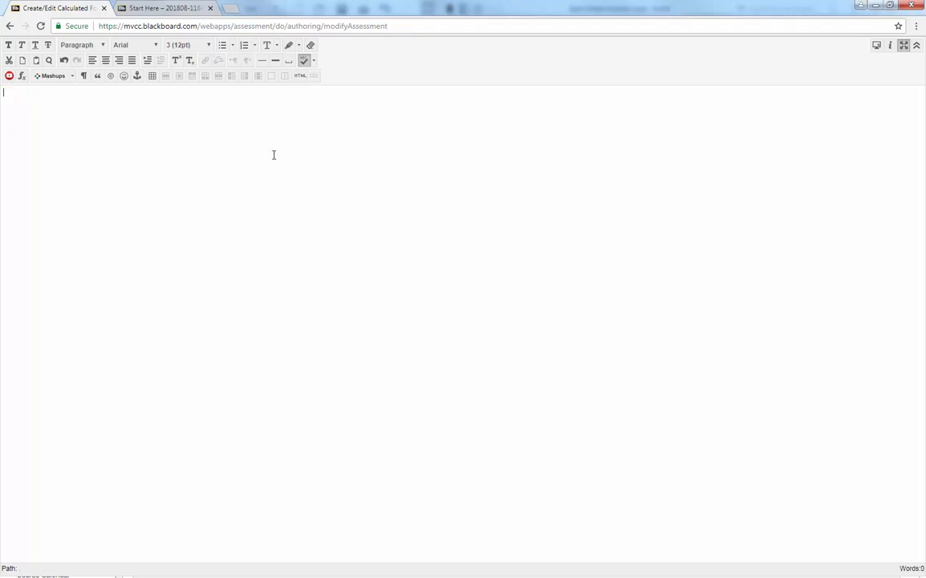
- Try to insert an image into the question text using a local file path as the image URL, and delete the result
right_click(70, 126)
click(104, 174)
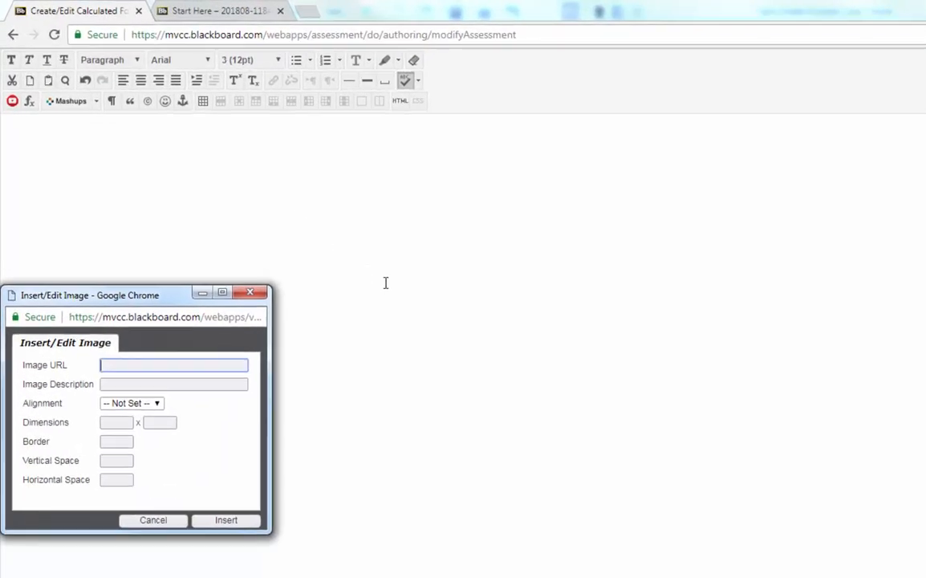
click(203, 372)
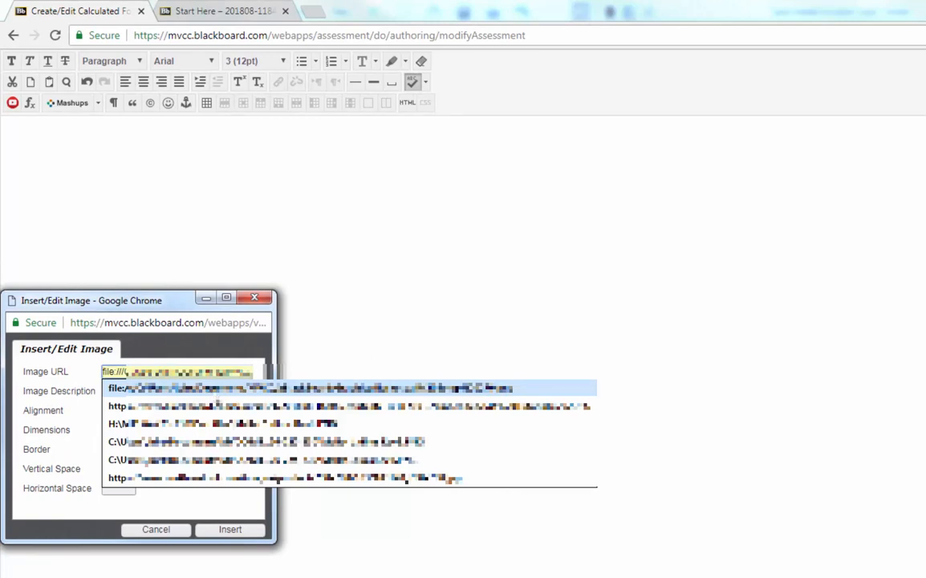
click(217, 393)
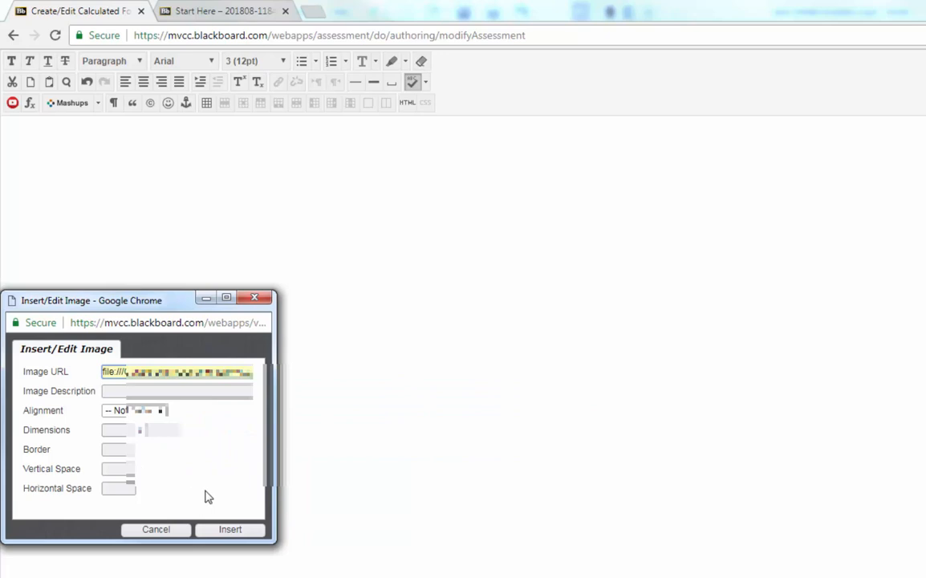
click(246, 531)
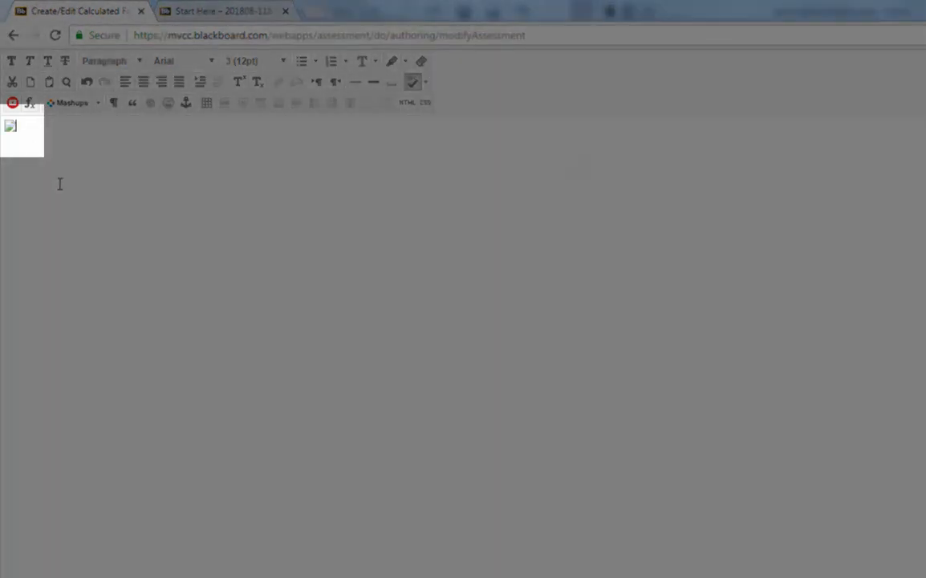
key(BackSpace)
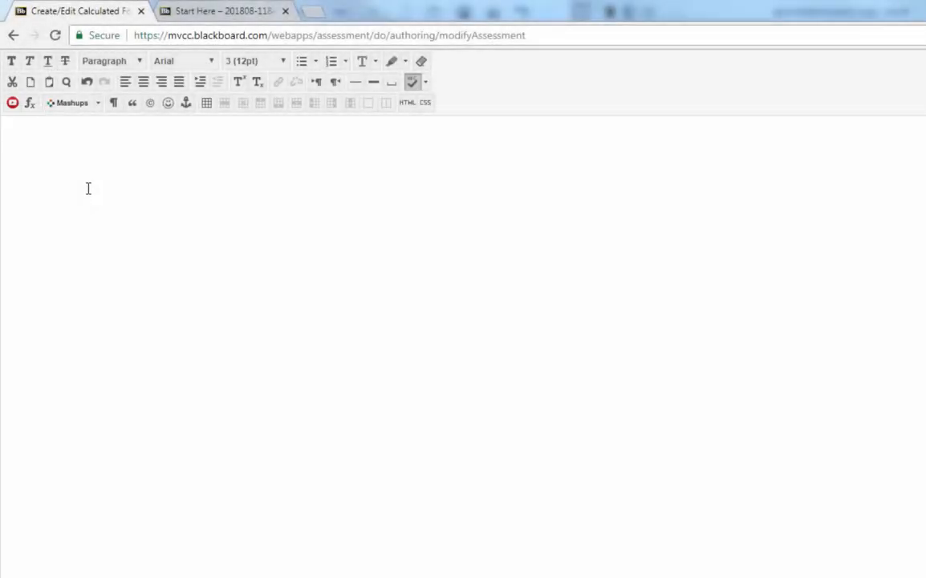
- Reopen the Insert/Edit Image dialog for the question text and reposition its window over the editing area
right_click(88, 187)
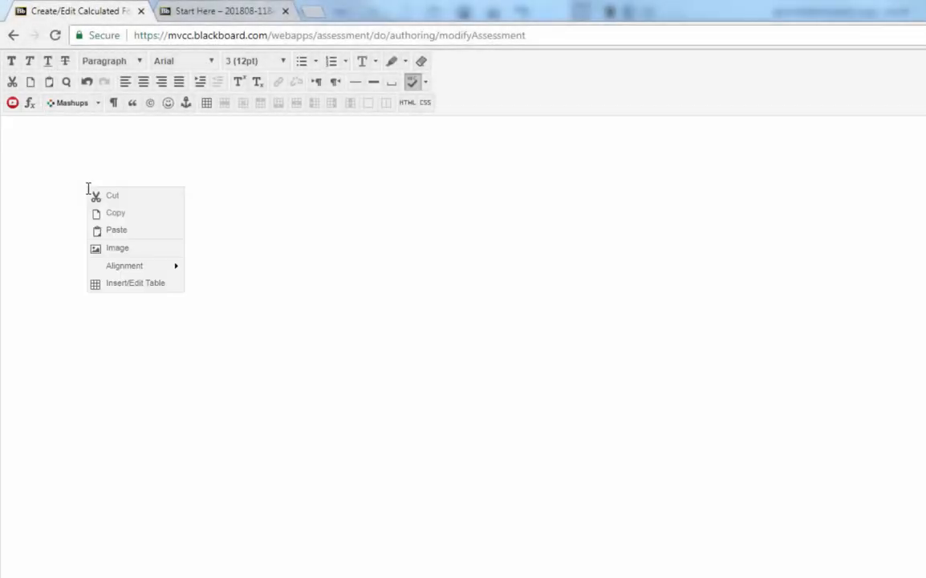
click(171, 250)
drag(137, 306, 298, 189)
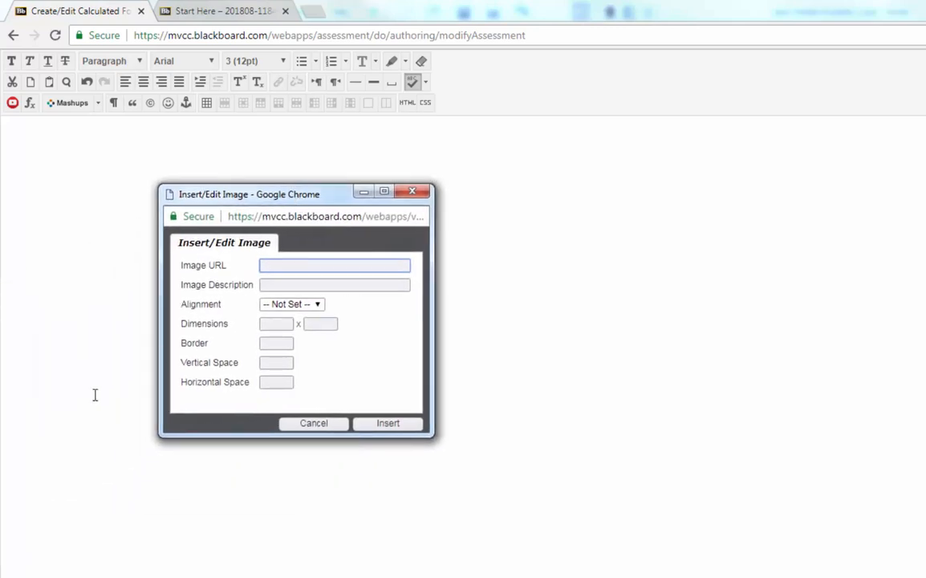
- Search Google for "cats" in a new browser tab and show the image results
click(316, 21)
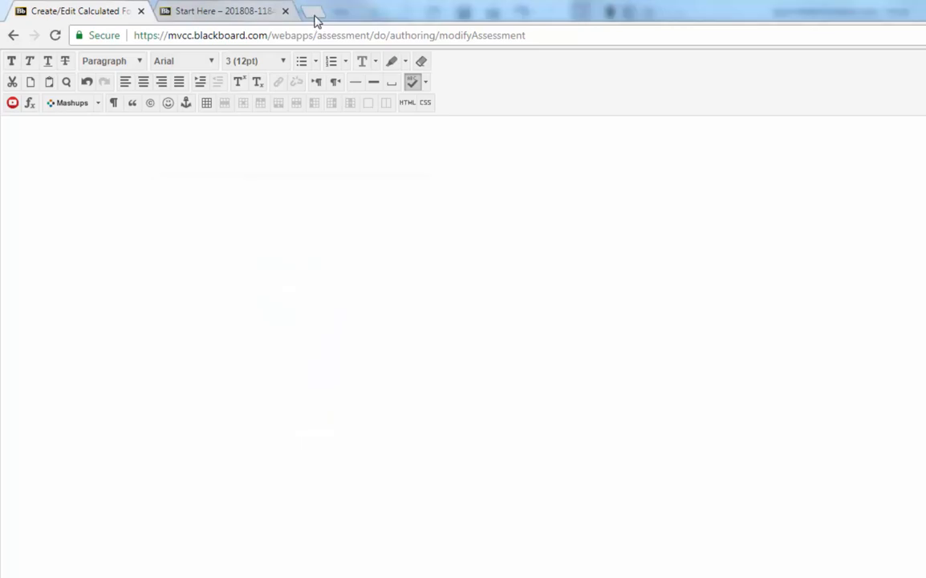
click(314, 15)
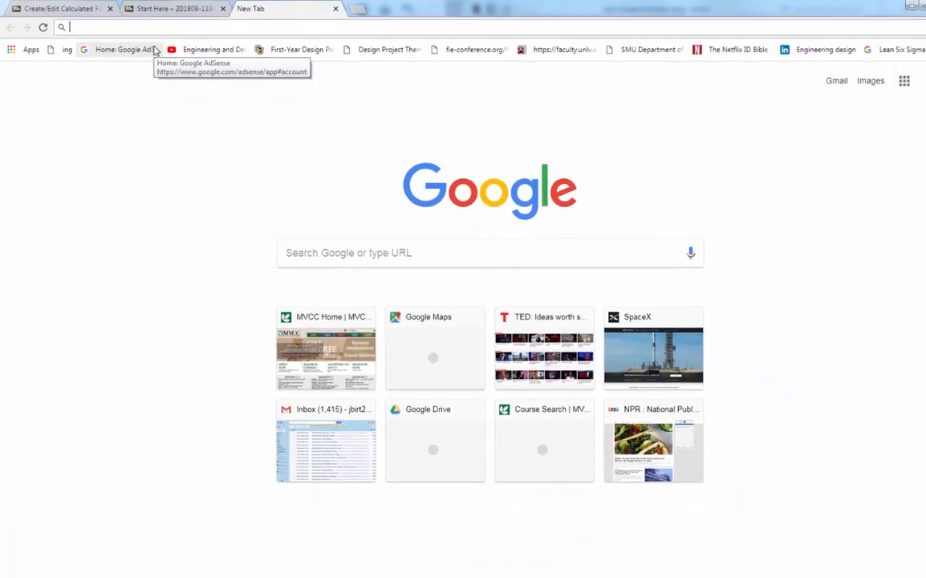
text(cats)
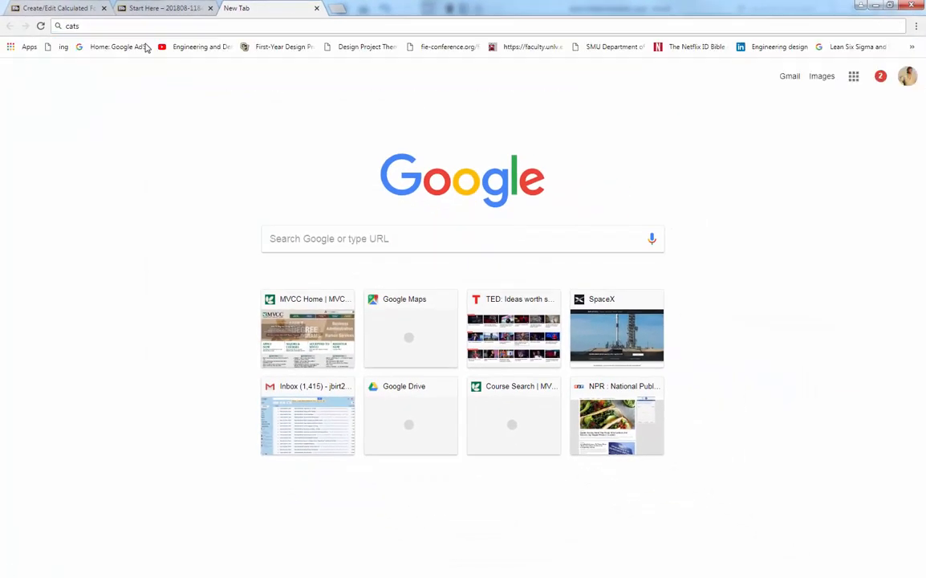
key(Return)
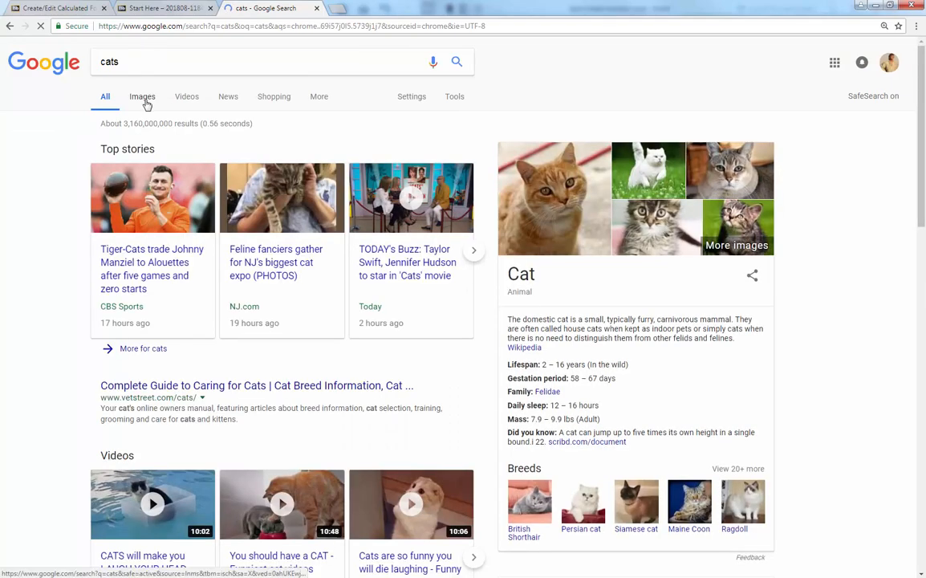
click(147, 102)
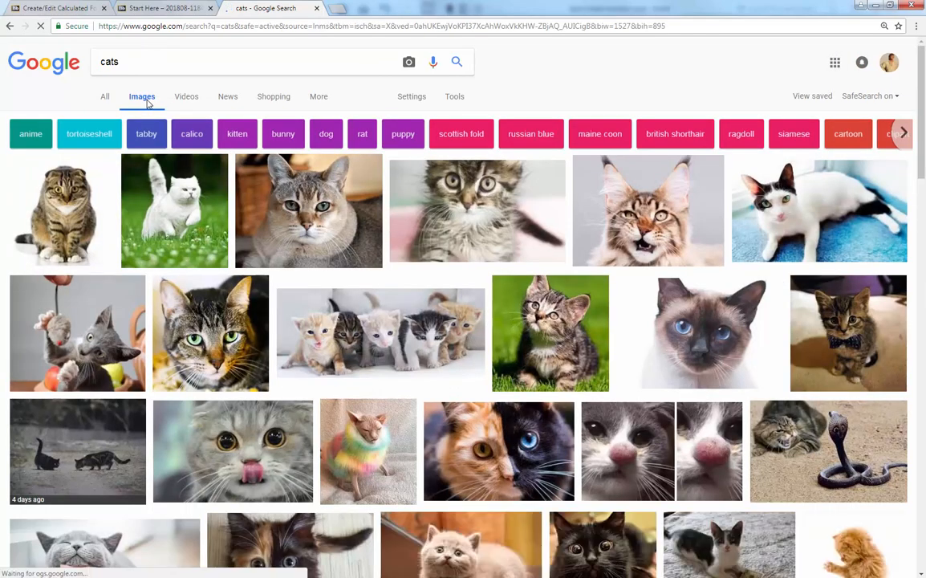
- Open the gray kitten image from the search results in its own tab and copy its web address
click(78, 304)
right_click(296, 326)
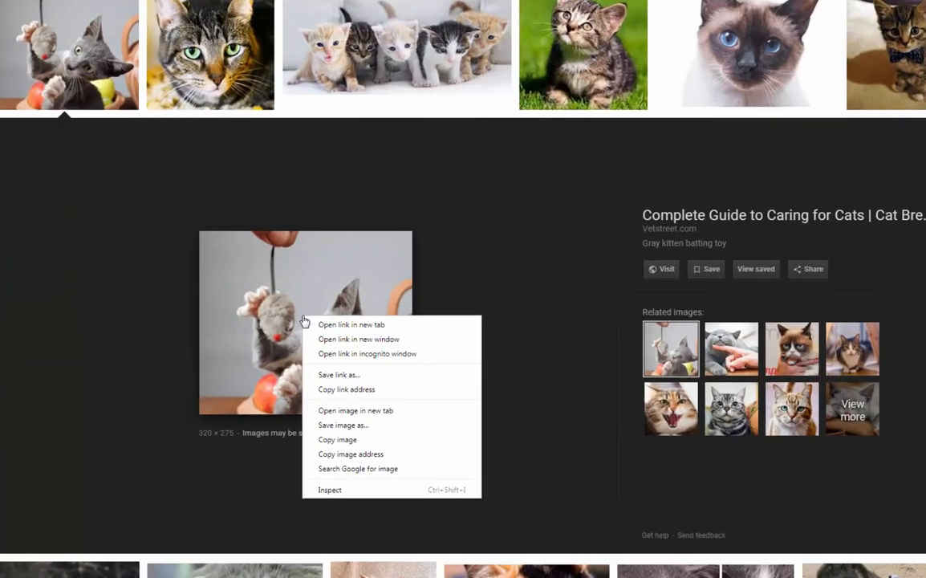
click(491, 399)
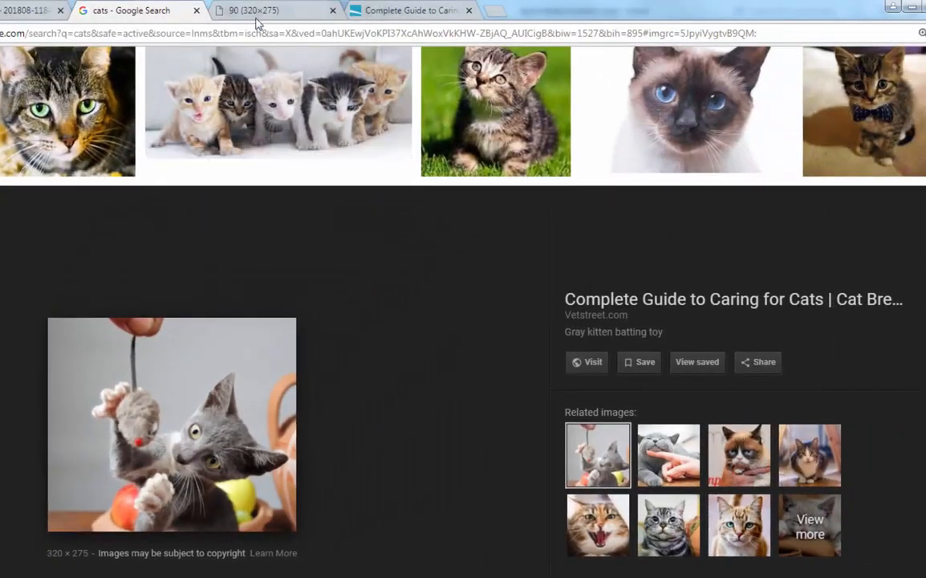
click(267, 11)
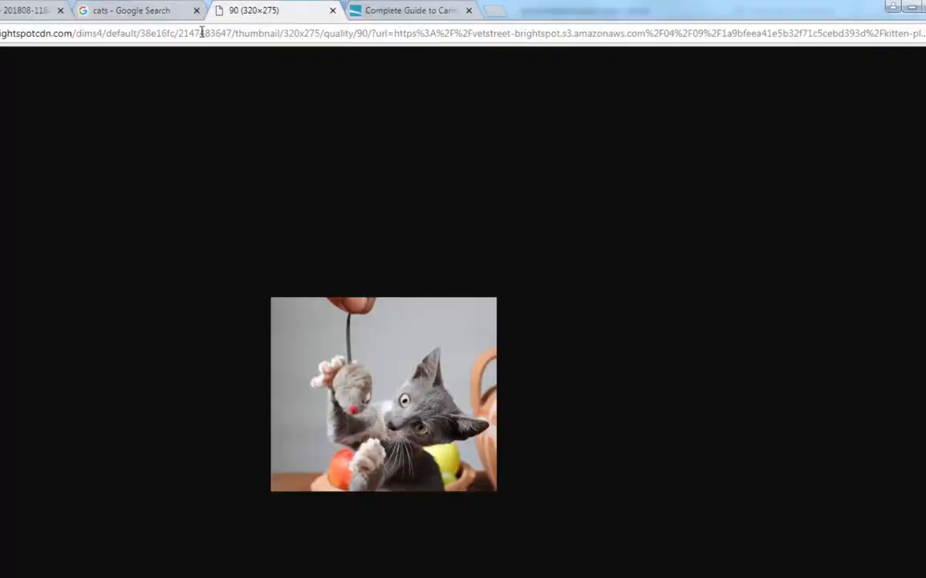
click(232, 35)
right_click(233, 37)
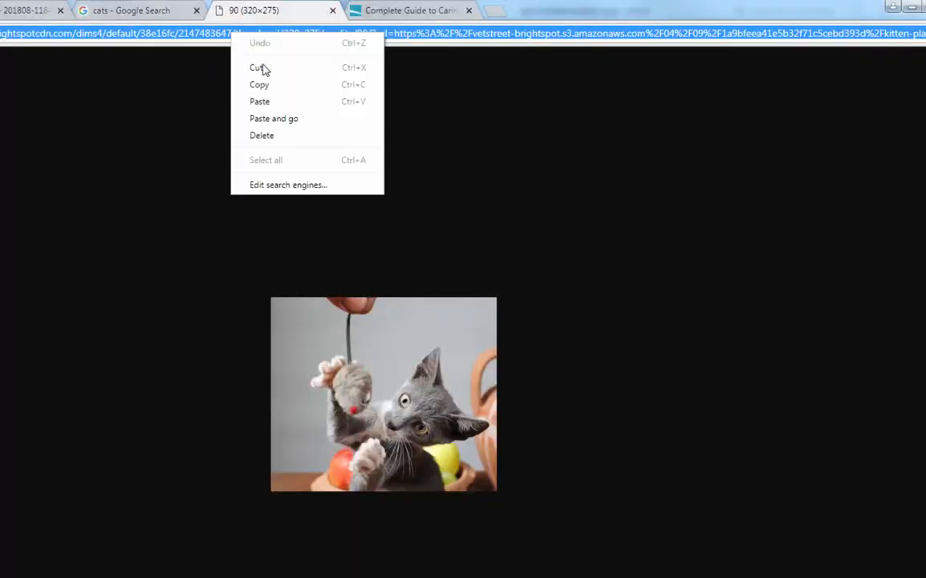
click(274, 89)
- Return to the calculated formula question in Blackboard and insert the kitten image into the question text using the copied URL
click(32, 10)
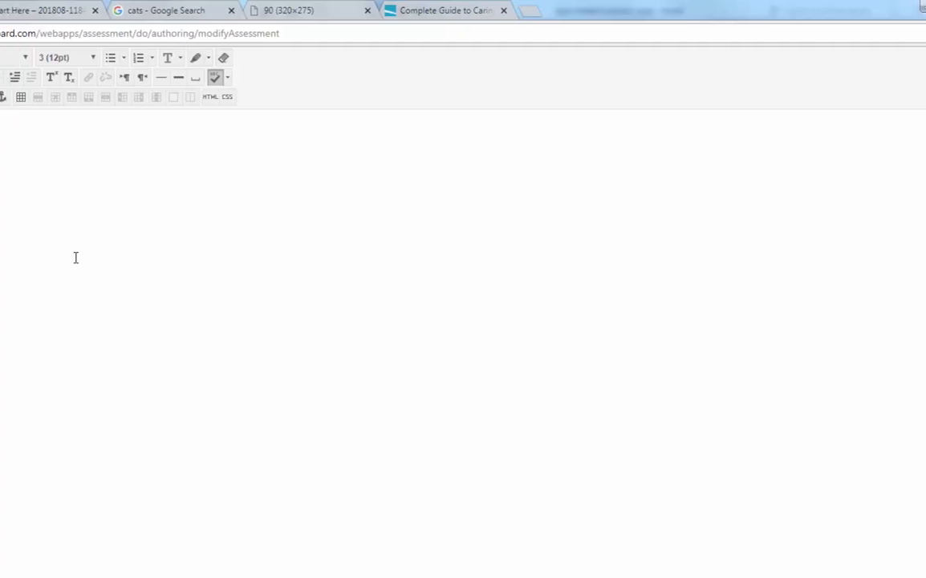
right_click(134, 249)
click(235, 307)
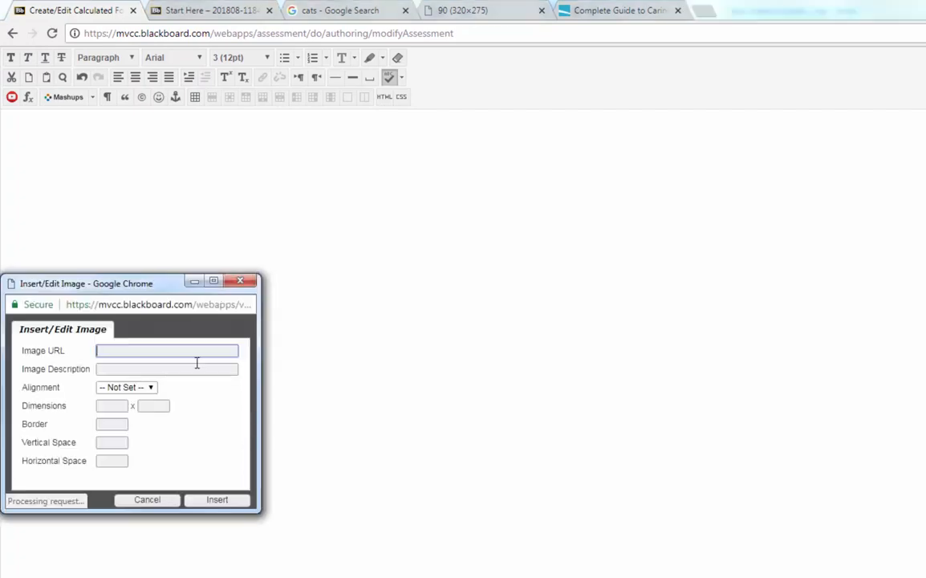
right_click(142, 352)
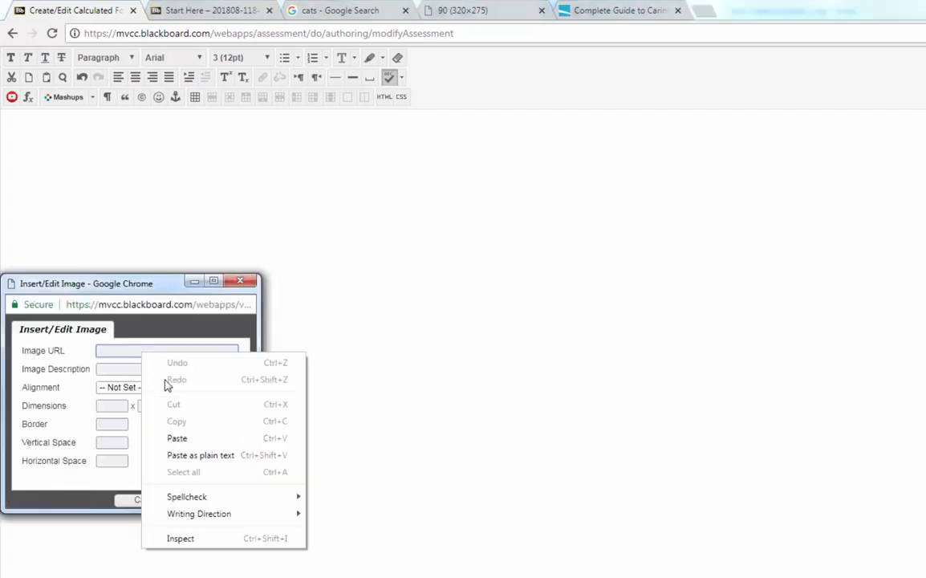
click(180, 439)
click(219, 500)
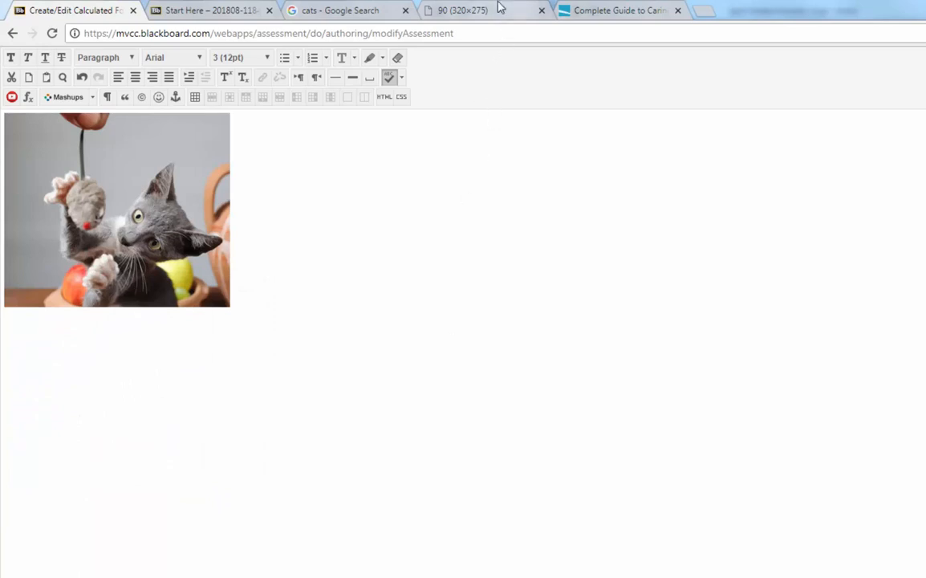
- Check the kitten image's web address in its browser tab, then delete the image from the question text
click(458, 9)
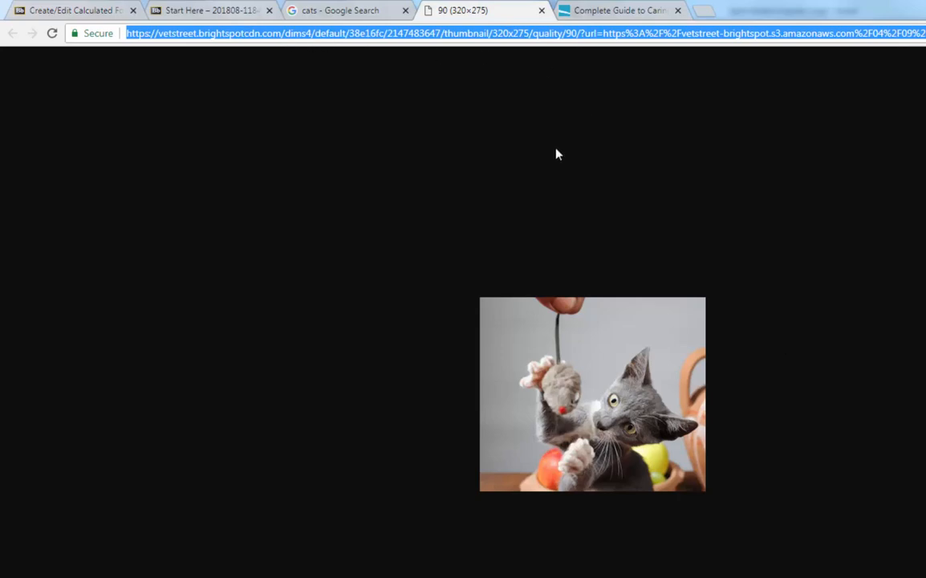
click(73, 9)
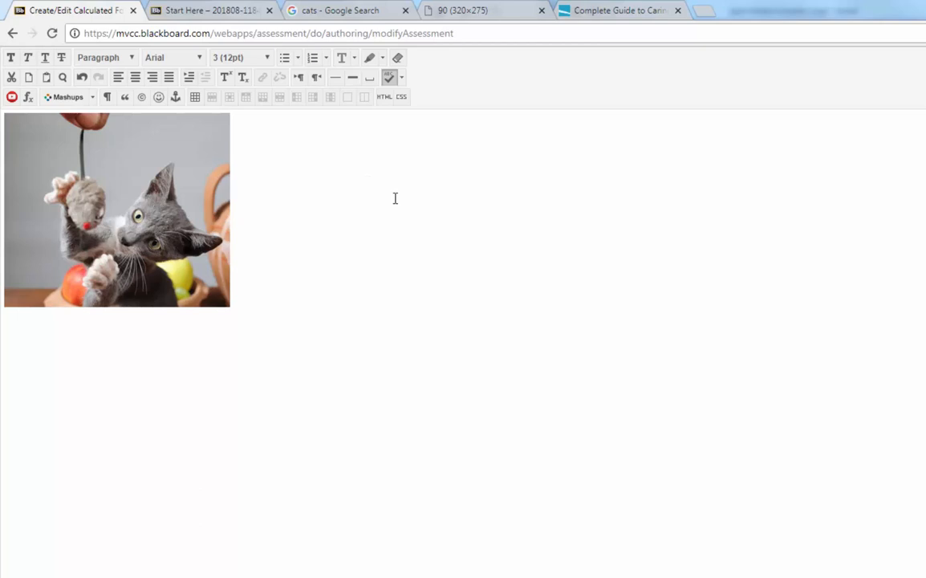
key(BackSpace)
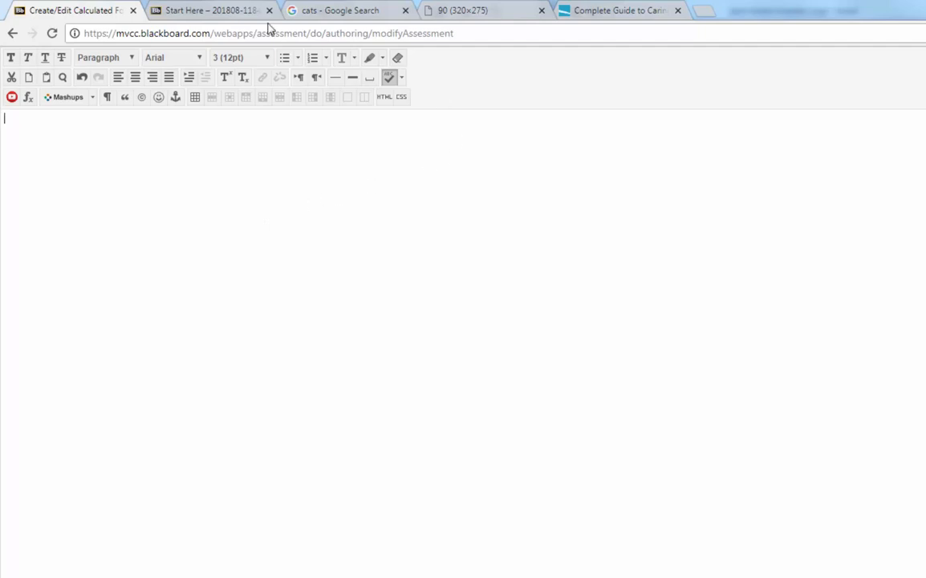
- Switch to the course's Start Here tab and open the list of question pools under Tests, Surveys, and Pools
click(200, 10)
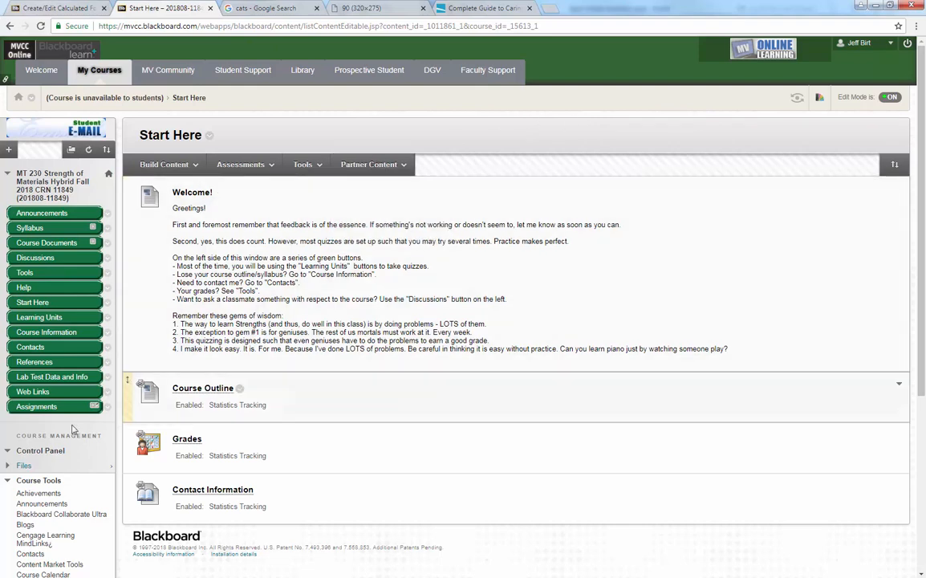
scroll(58, 479, down, 3)
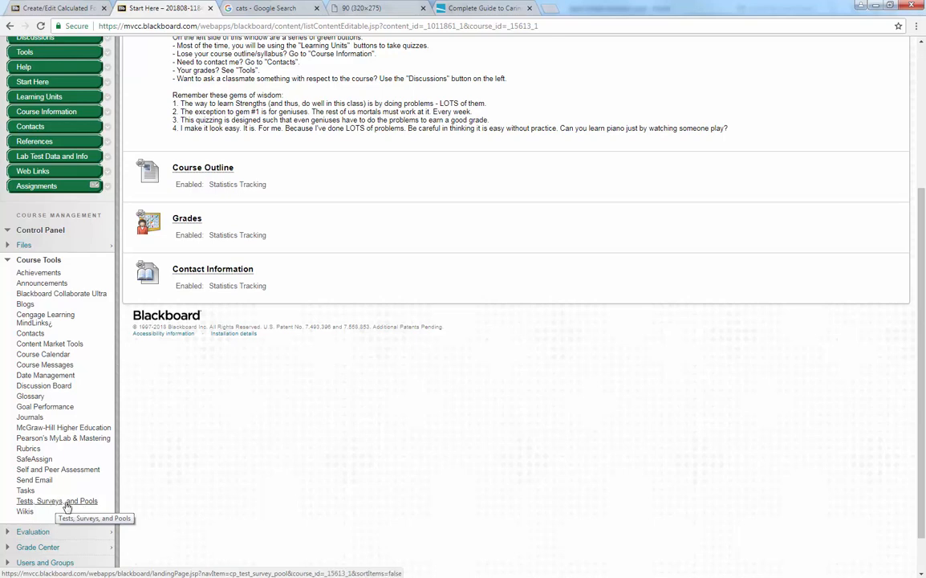
click(52, 503)
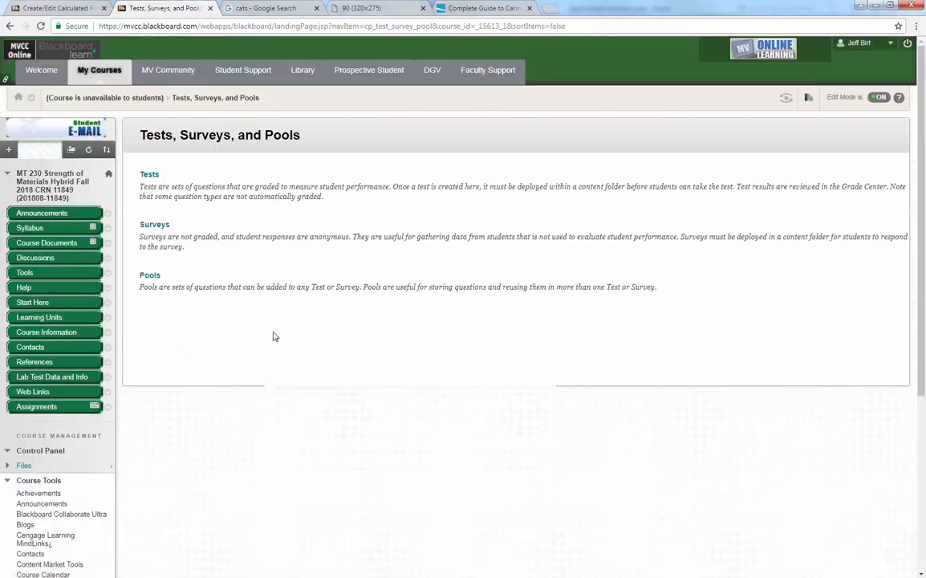
click(151, 277)
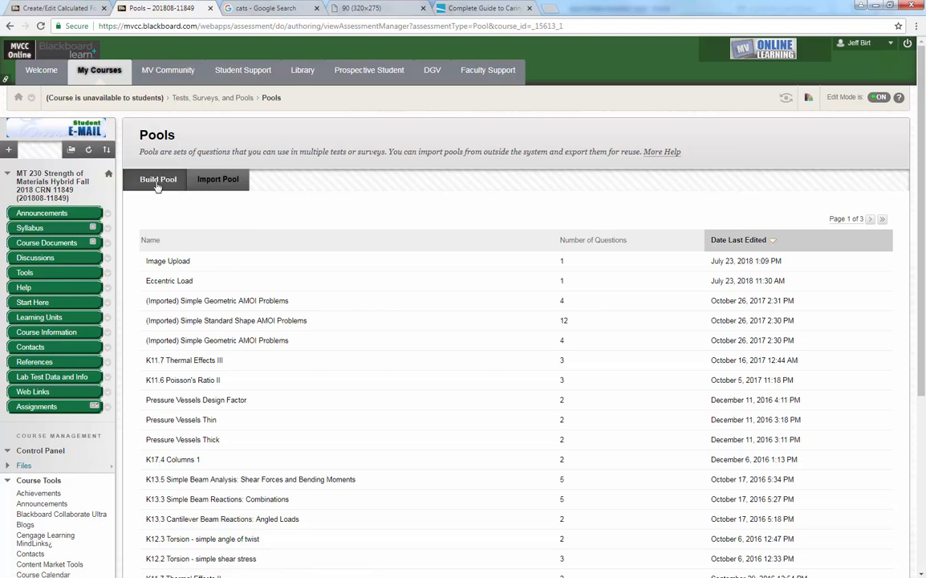
- Open the Image Upload pool for editing and start a File Response question titled "Spot Welder pics"
click(197, 263)
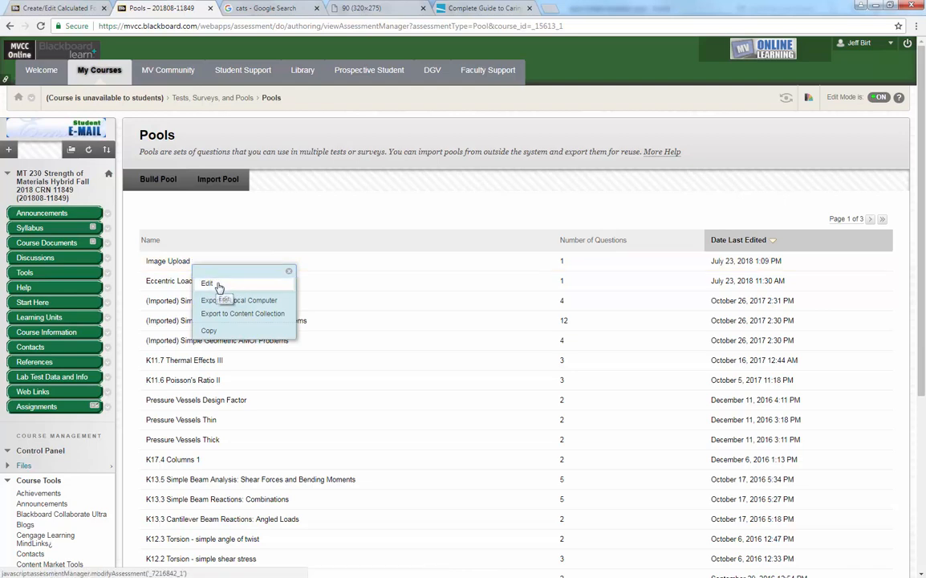
click(216, 286)
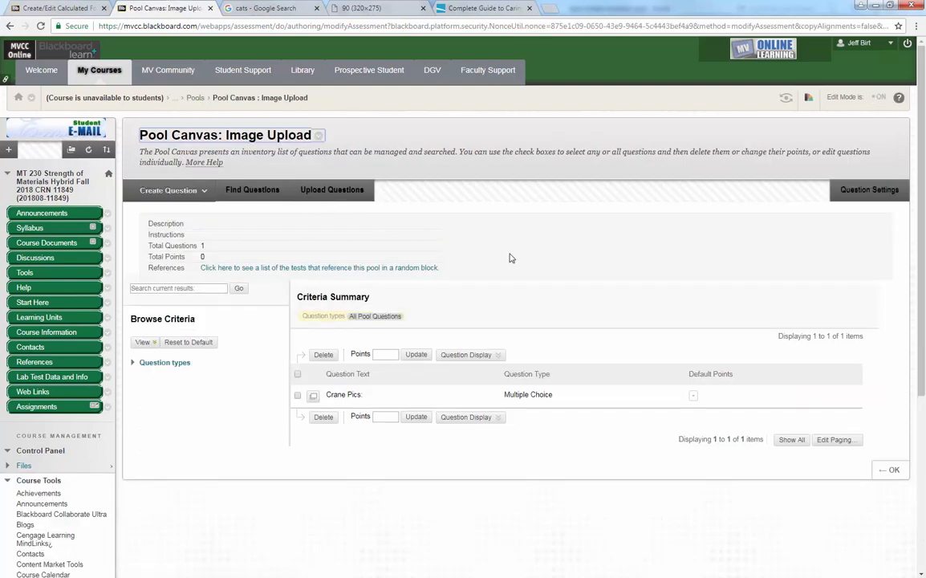
click(175, 191)
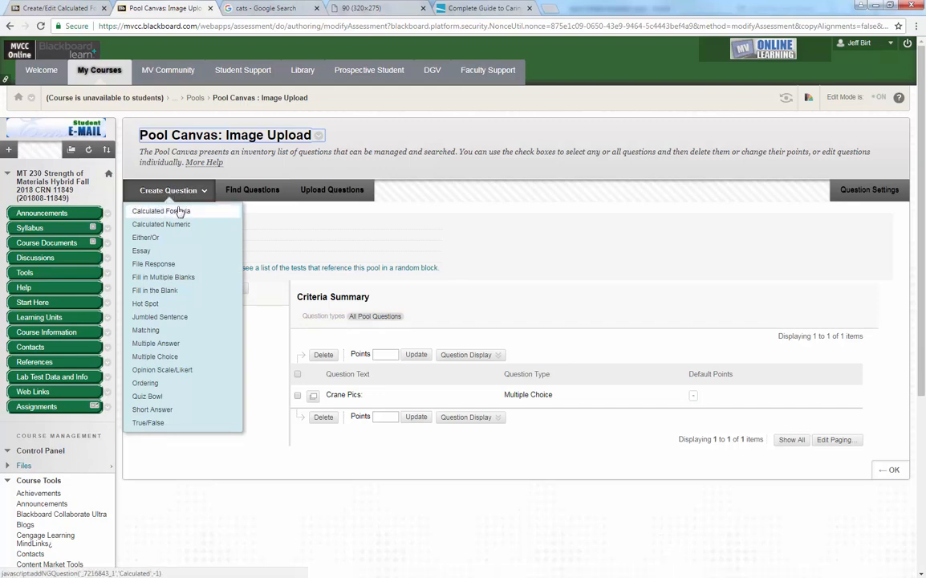
click(169, 265)
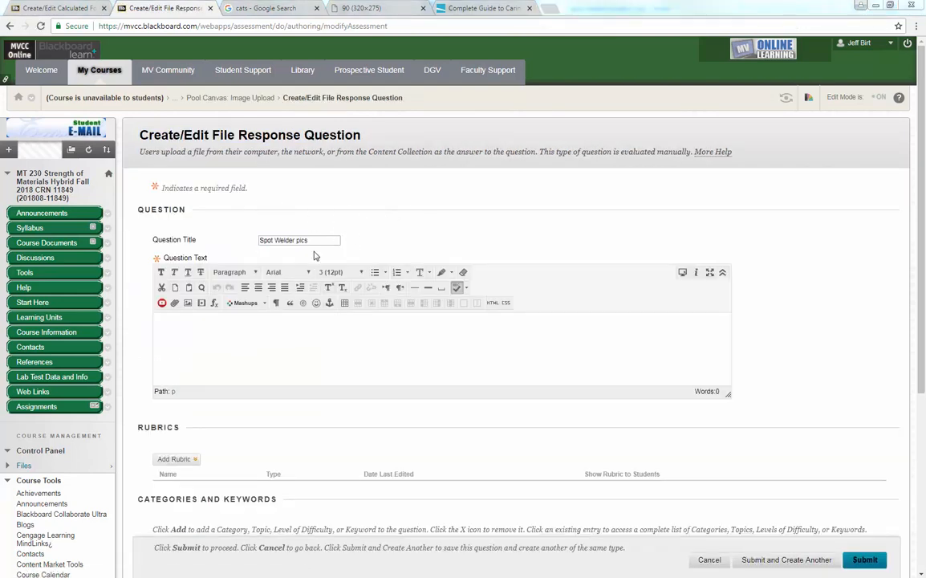
- Upload the "Spot Welder Eccentric Load" image from the computer as the image source for the question text
click(188, 316)
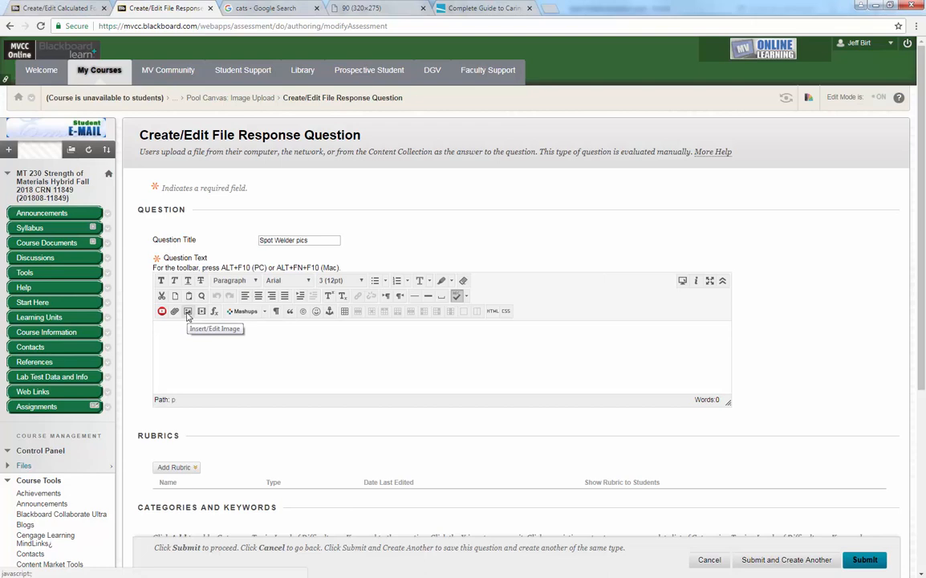
click(188, 312)
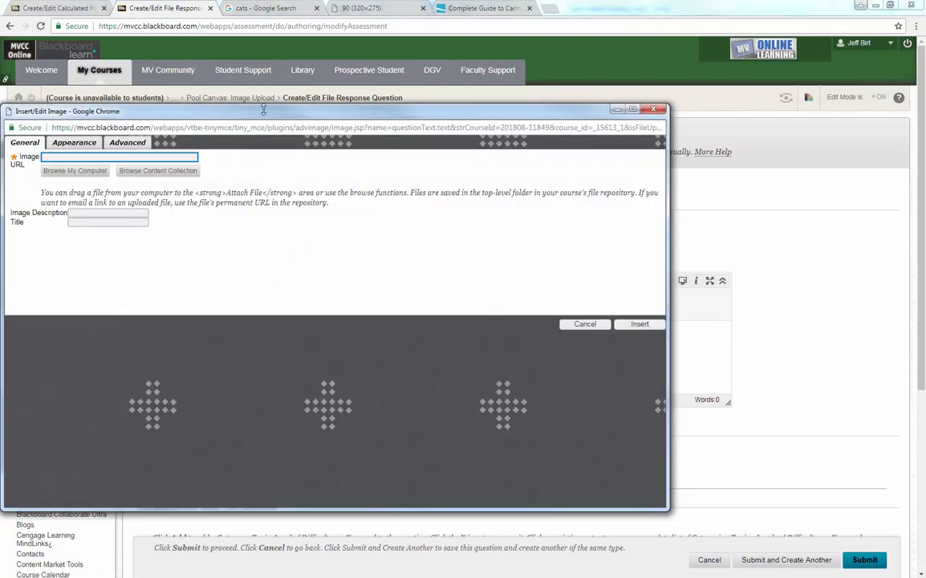
drag(264, 109, 631, 113)
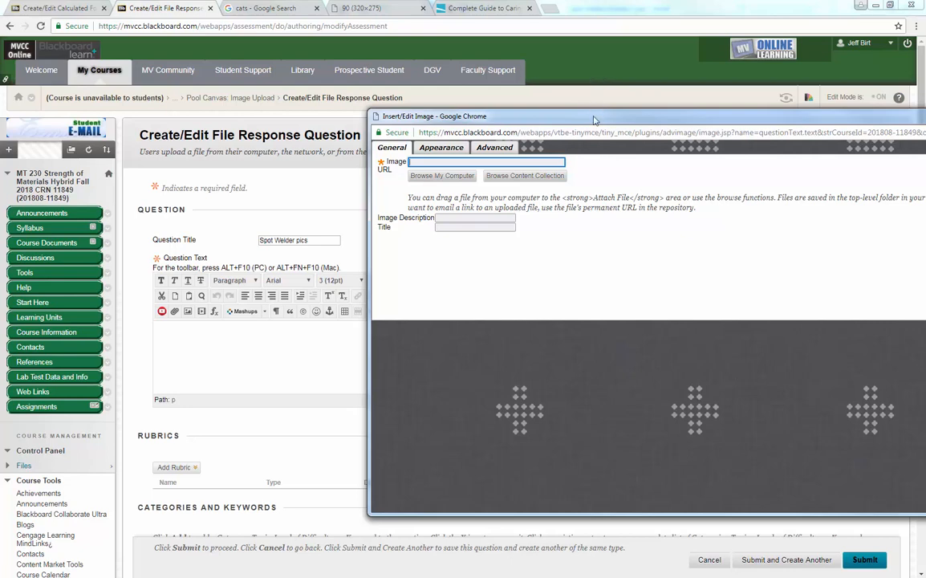
drag(611, 122, 529, 119)
click(368, 174)
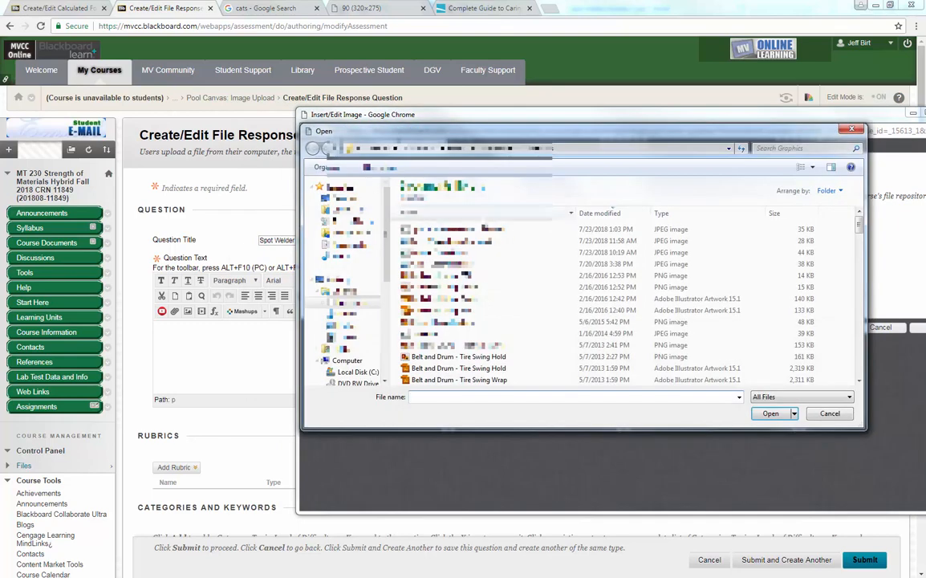
click(449, 229)
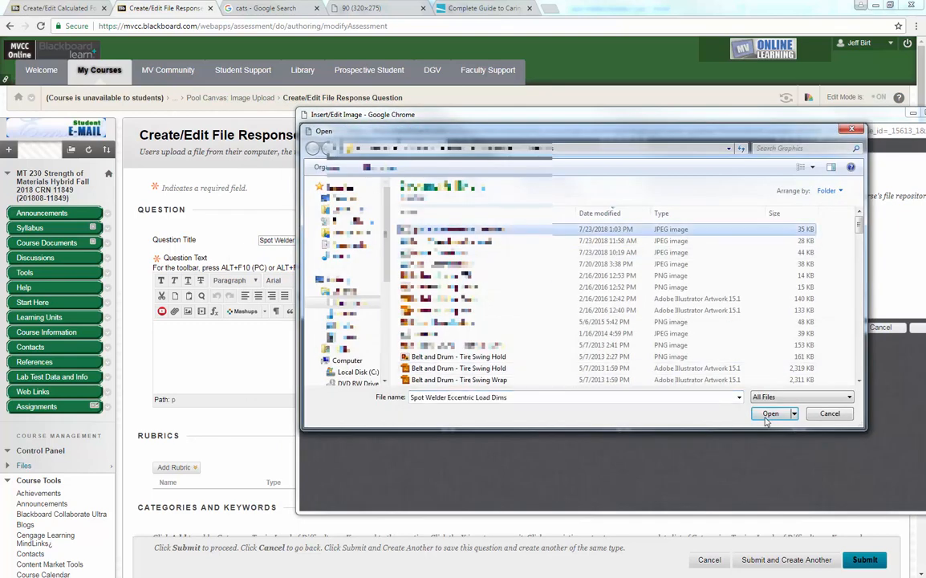
click(487, 241)
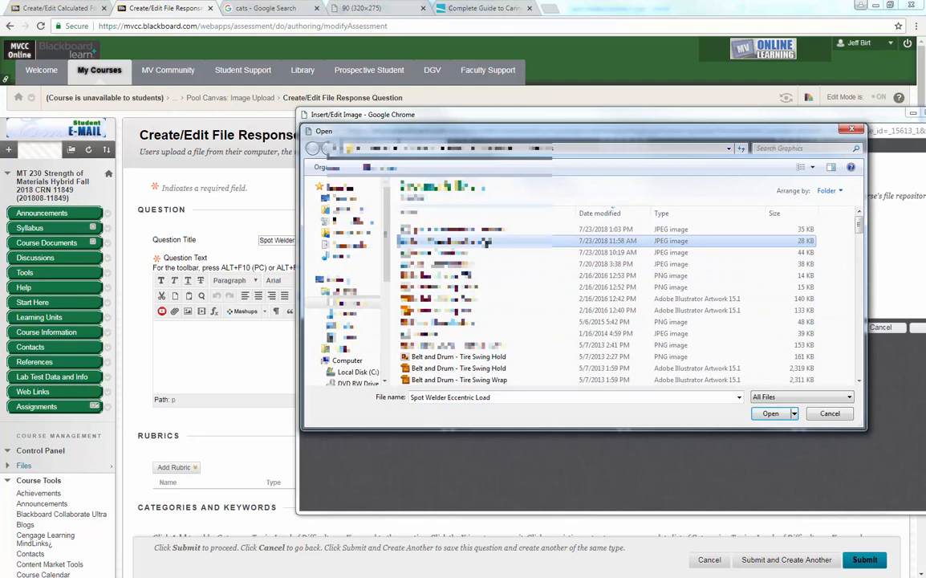
click(773, 414)
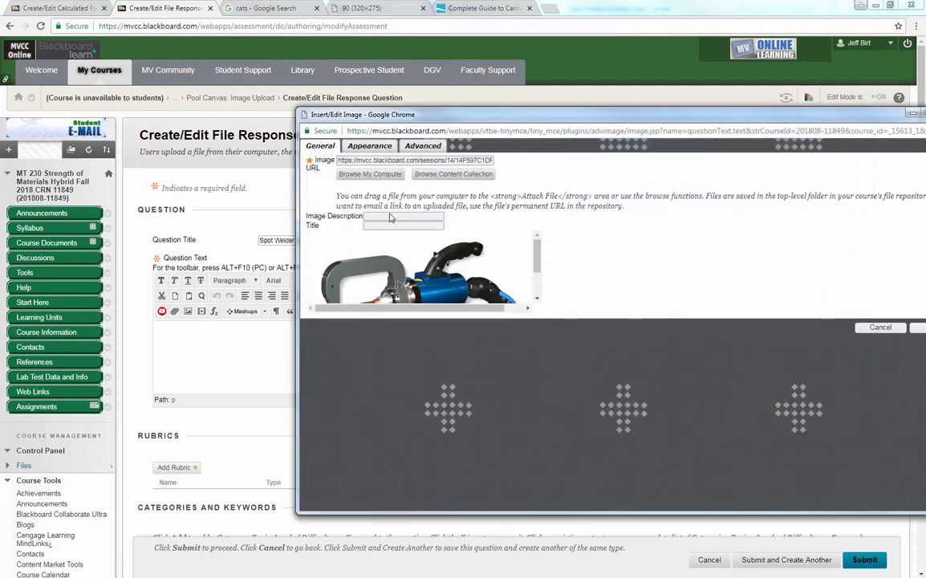
- Set the image's description and title to "Spot Welder Pic" and insert it into the question text
click(388, 216)
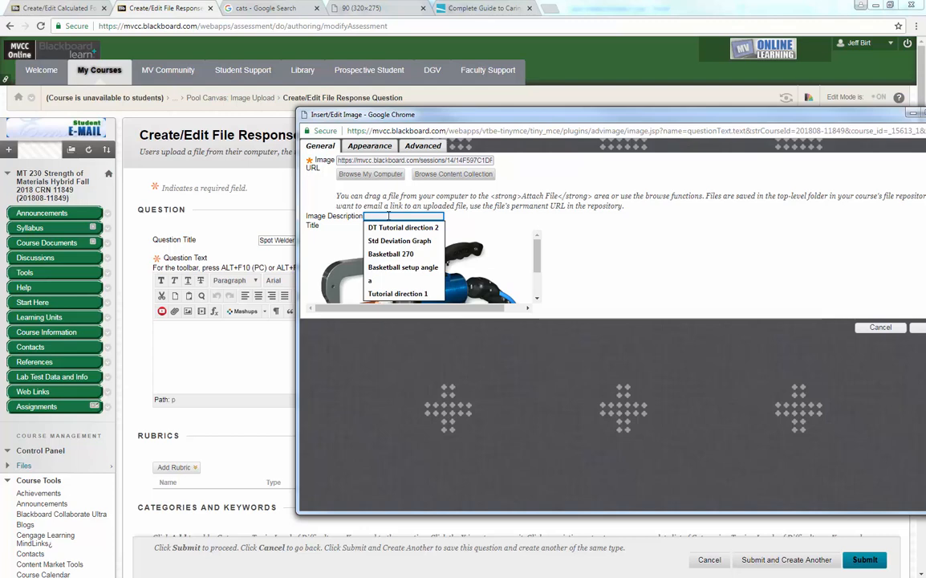
text(Spot Welder Pic)
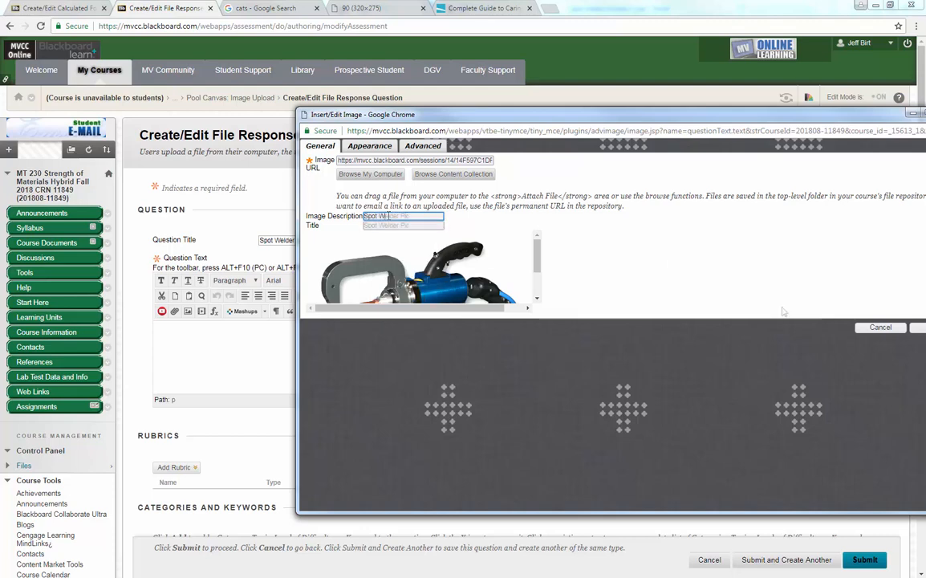
drag(809, 118, 654, 117)
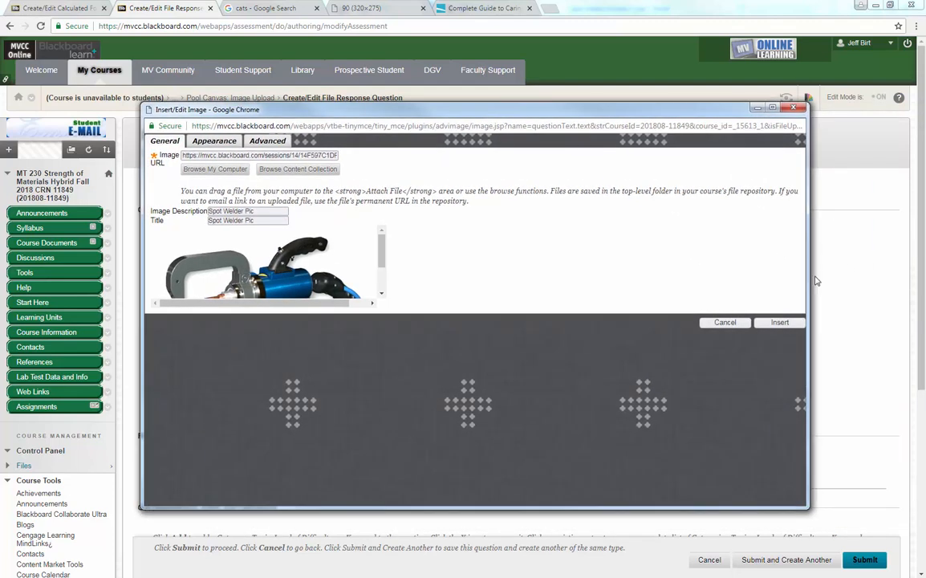
click(778, 325)
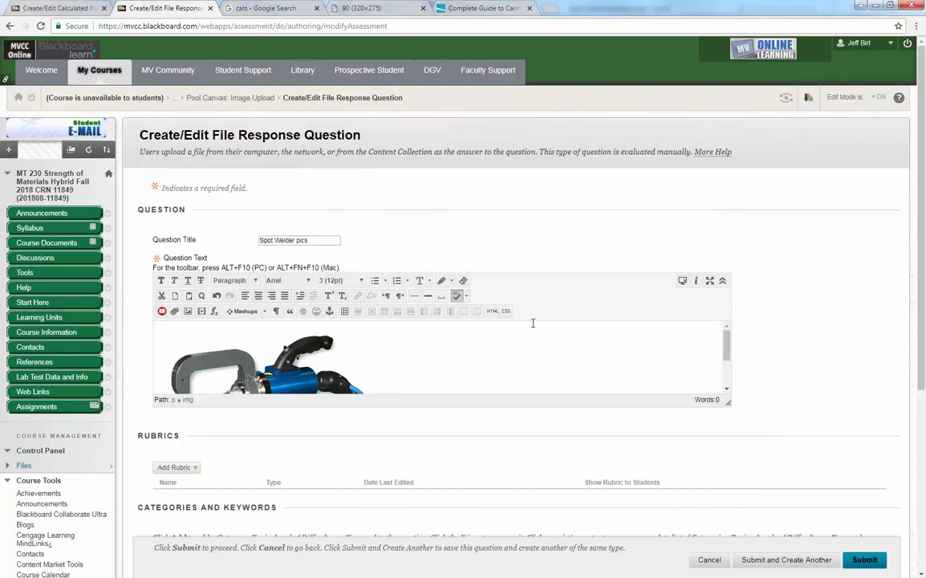
click(726, 391)
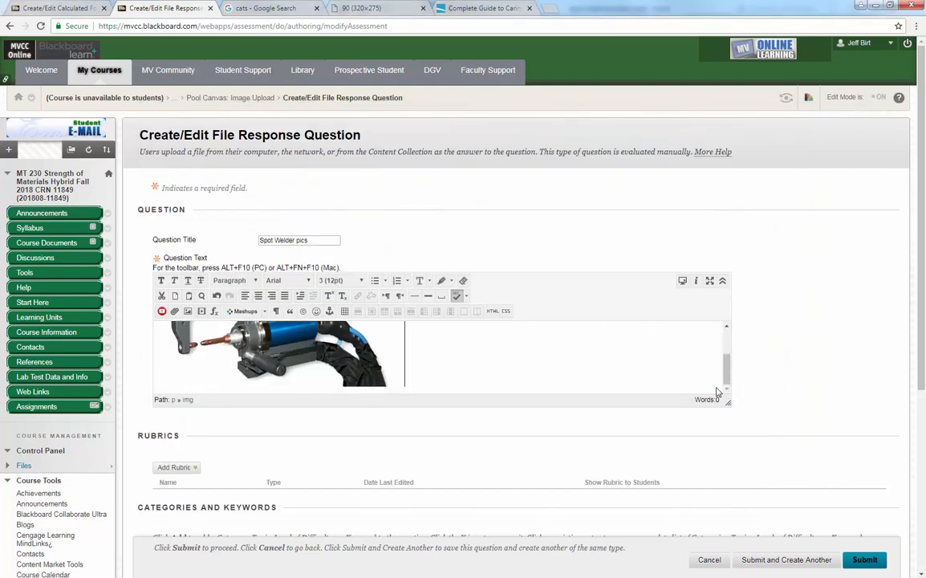
- Upload the spot welder dimension drawing from the computer and insert it into the question text with description and title "Spot Welder Dims"
click(187, 311)
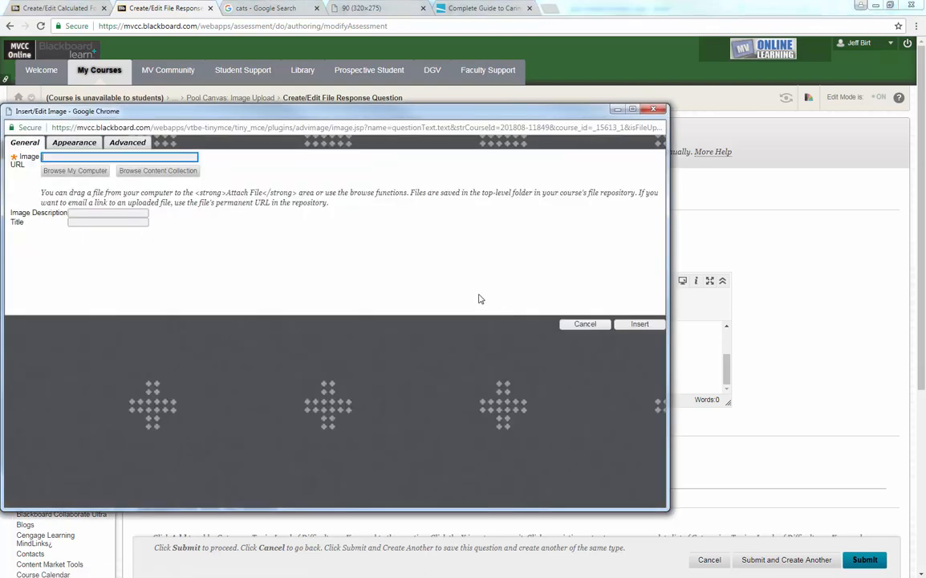
click(61, 170)
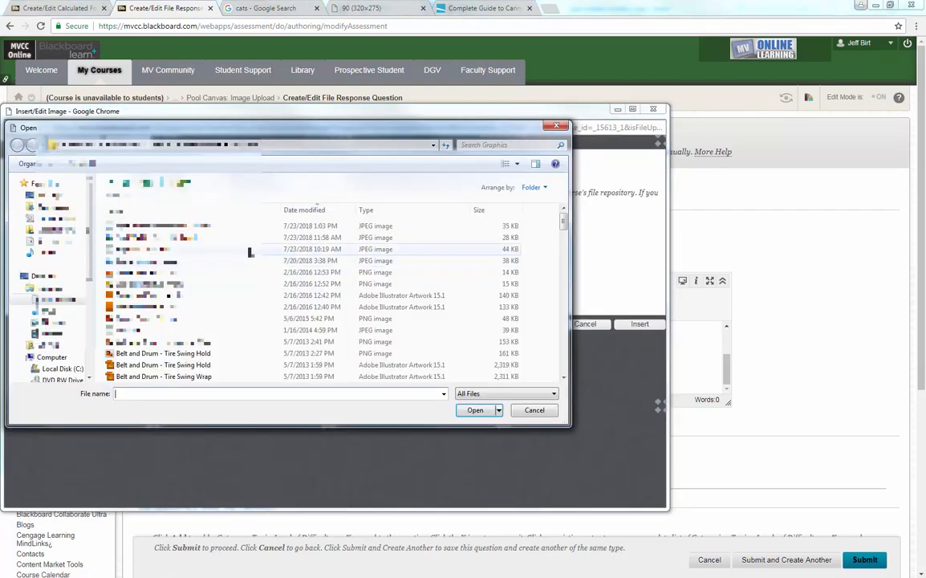
click(240, 225)
click(474, 410)
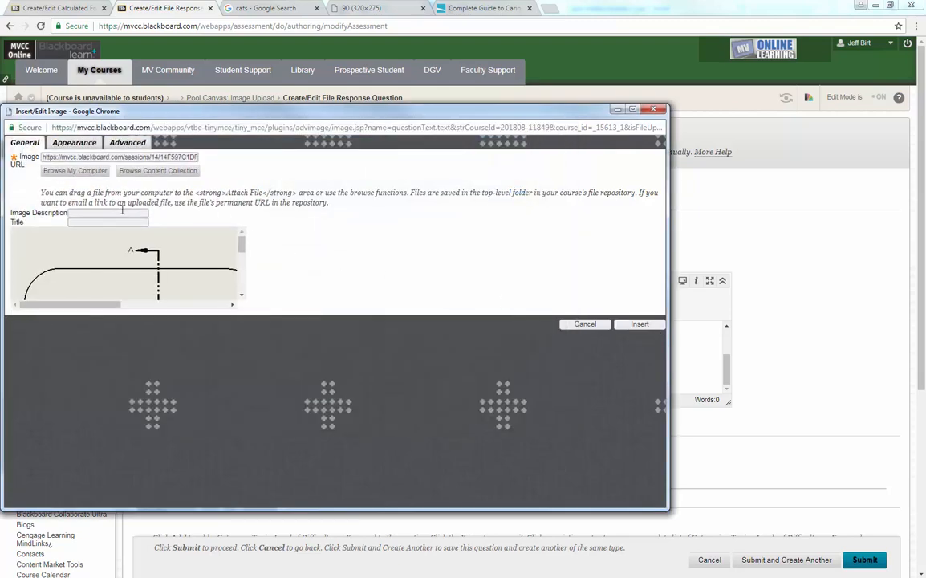
click(122, 211)
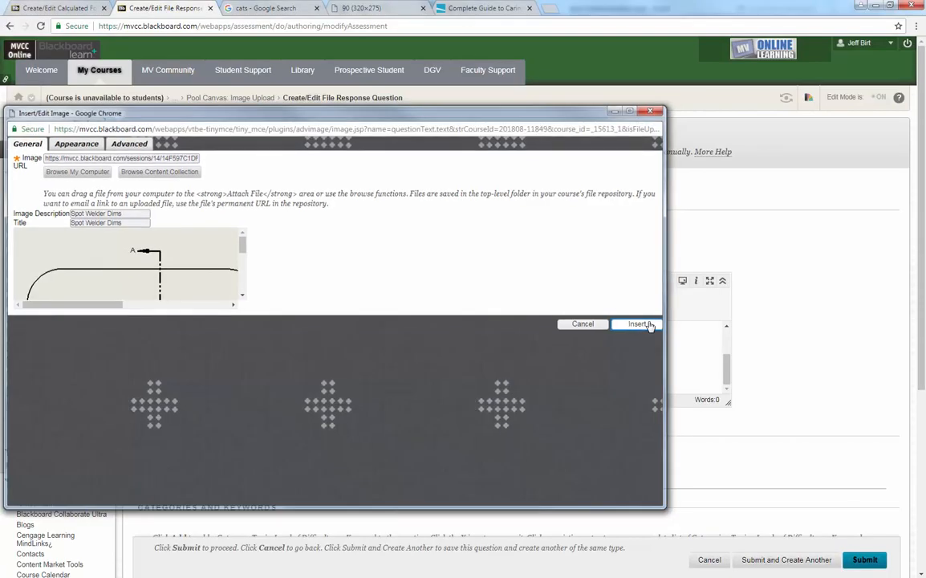
click(648, 324)
scroll(728, 391, down, 5)
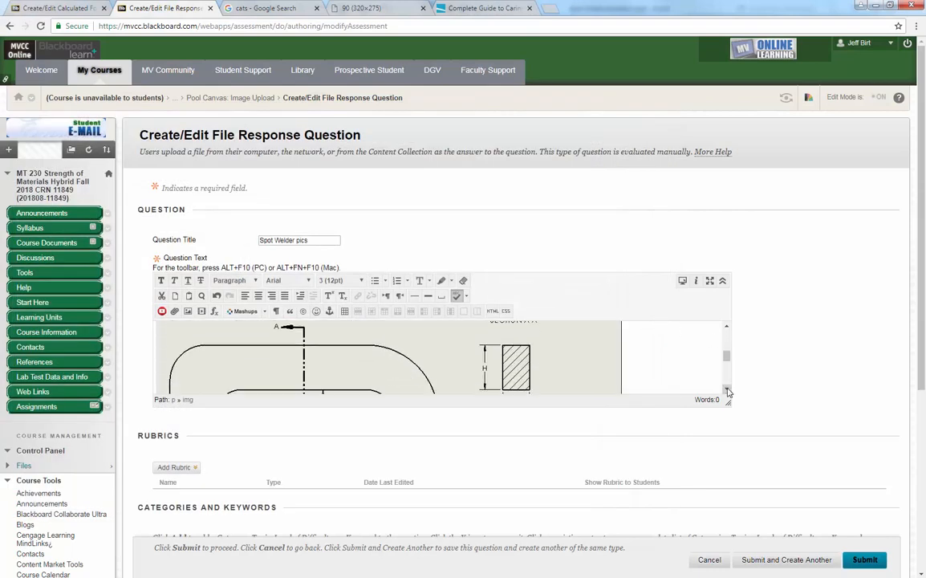
scroll(728, 391, down, 1)
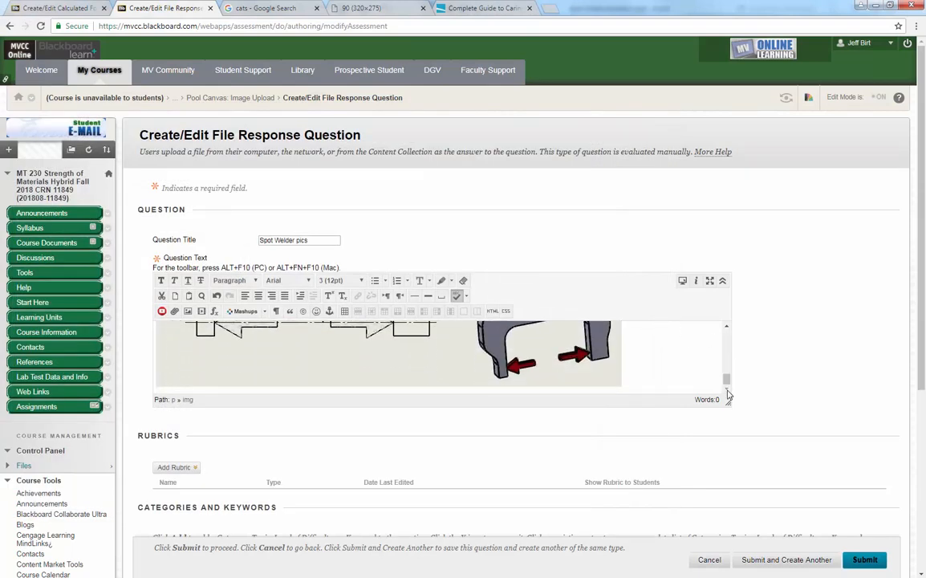
- Submit the File Response question and reopen "Spot Welder pics" from the Image Upload pool for editing
click(865, 564)
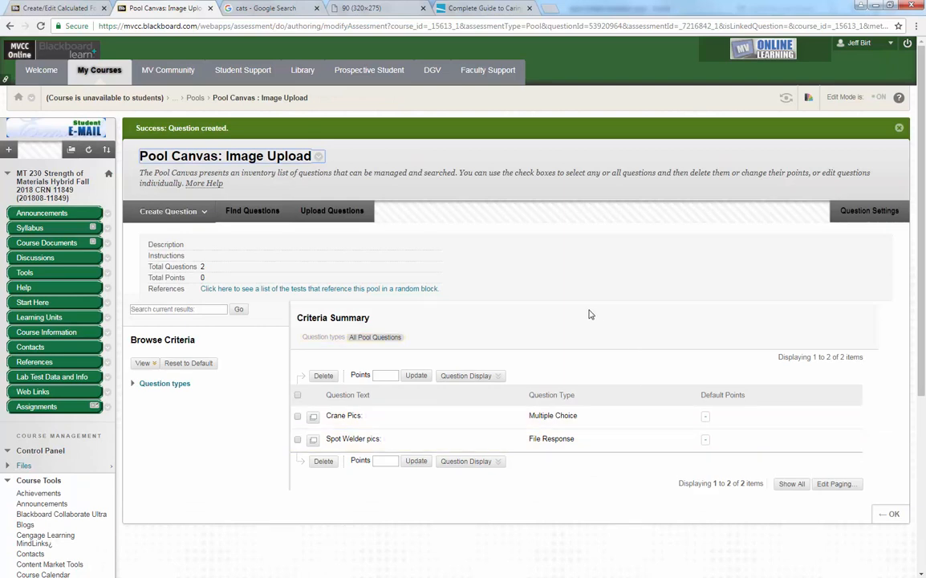
scroll(582, 304, down, 3)
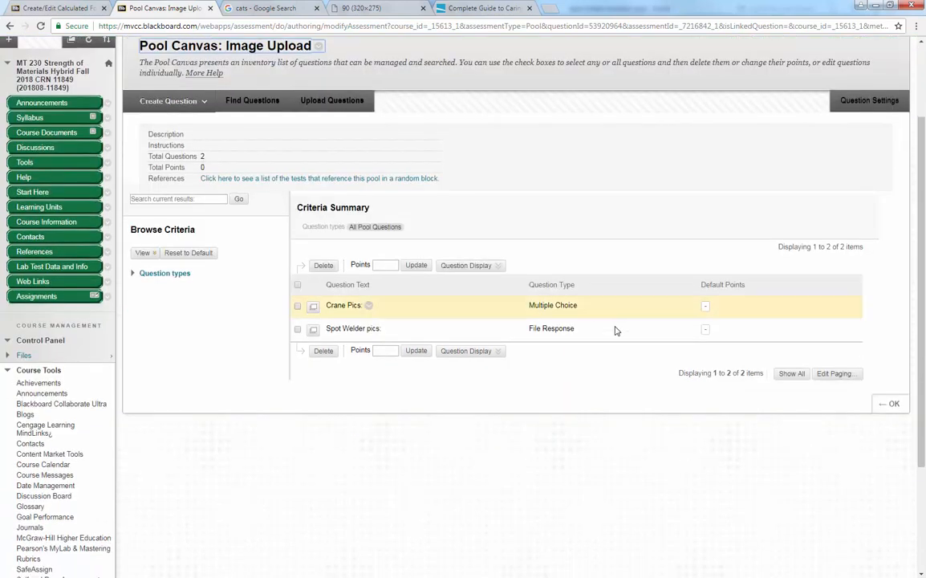
click(387, 329)
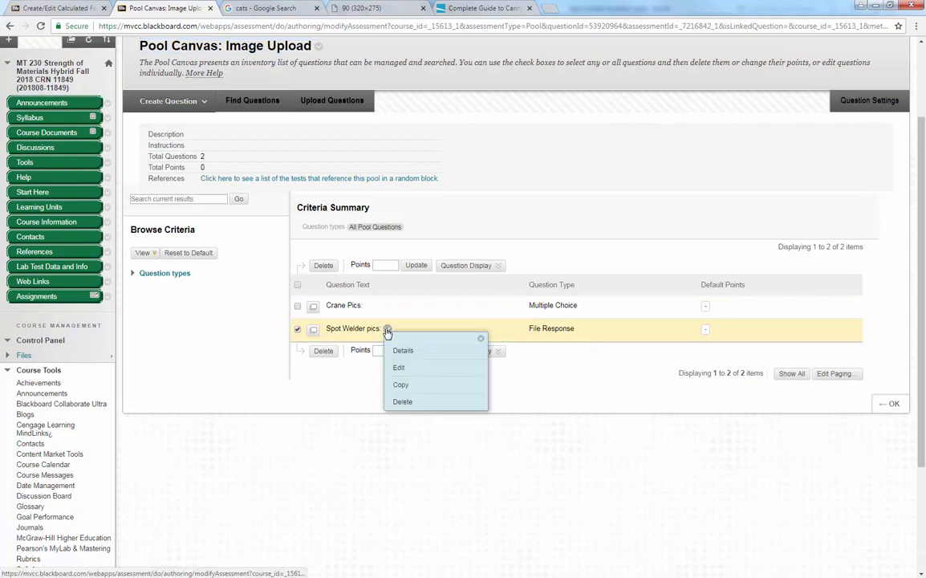
click(415, 367)
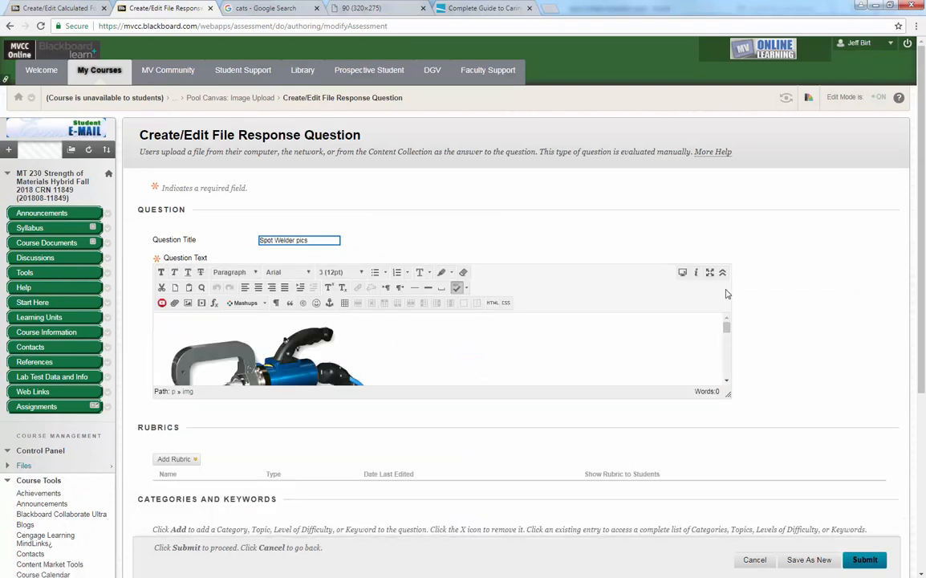
- Enlarge the question text editor and copy the Spot Welder Pic image's source URL from the HTML code
click(710, 273)
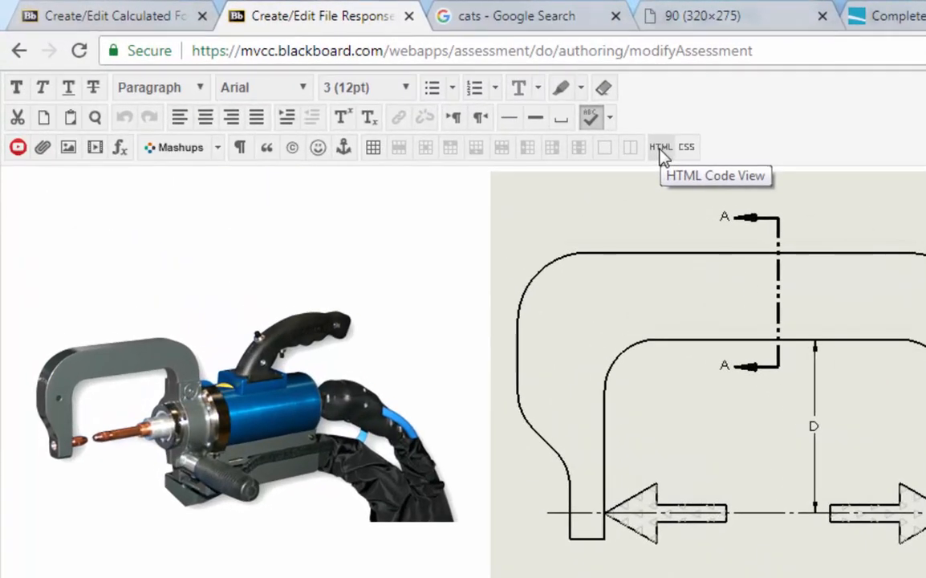
click(661, 153)
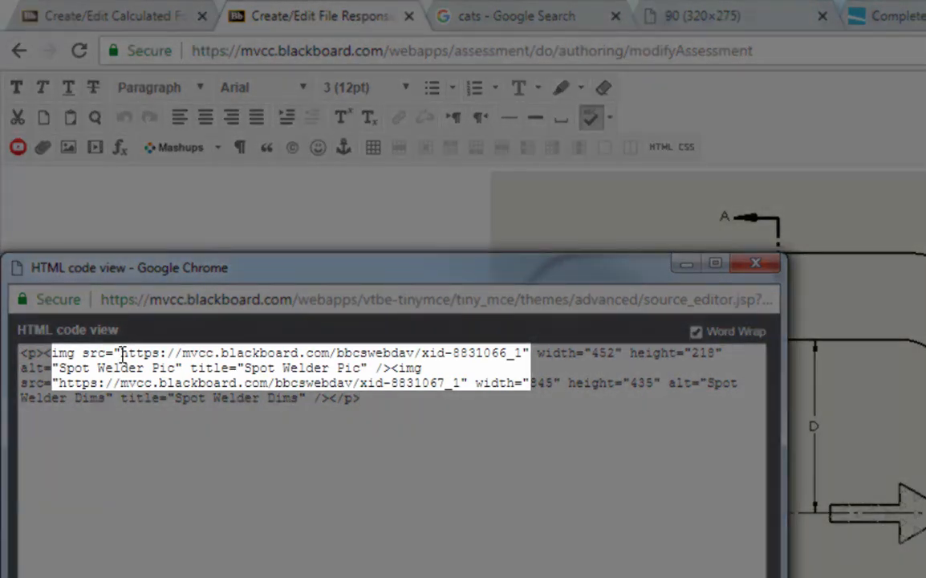
drag(121, 354, 523, 362)
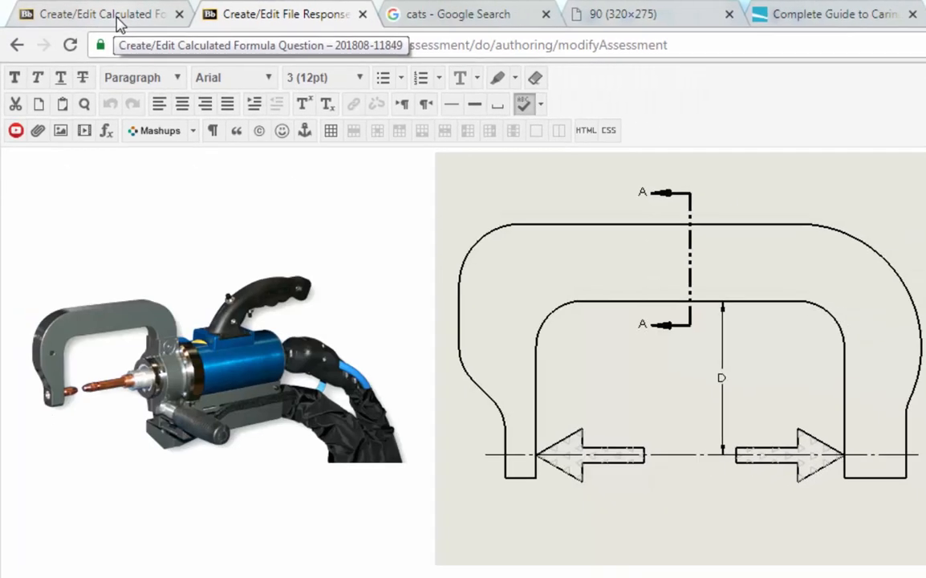
- Insert the Spot Welder Pic image into the calculated formula question's text using the copied URL ending in xid-8831066_1
click(116, 23)
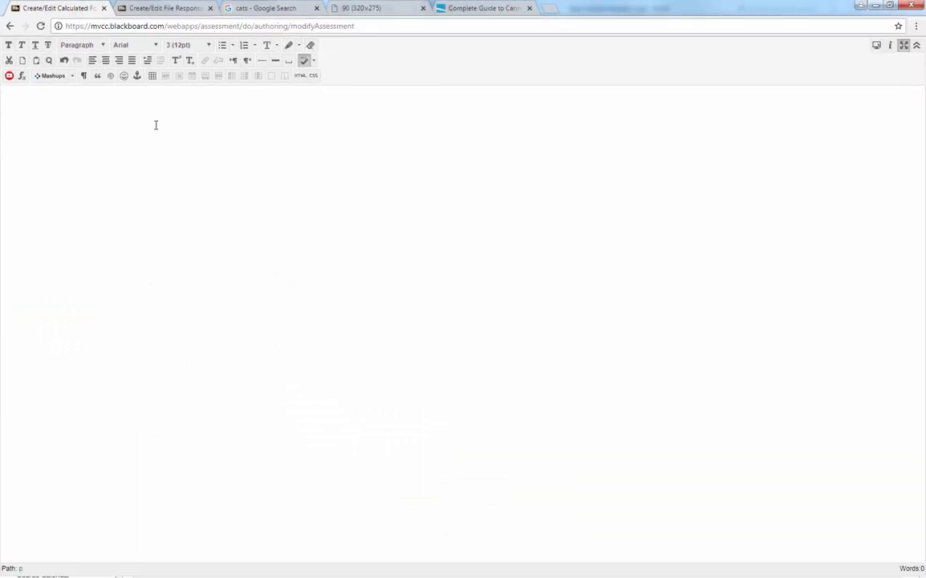
click(903, 45)
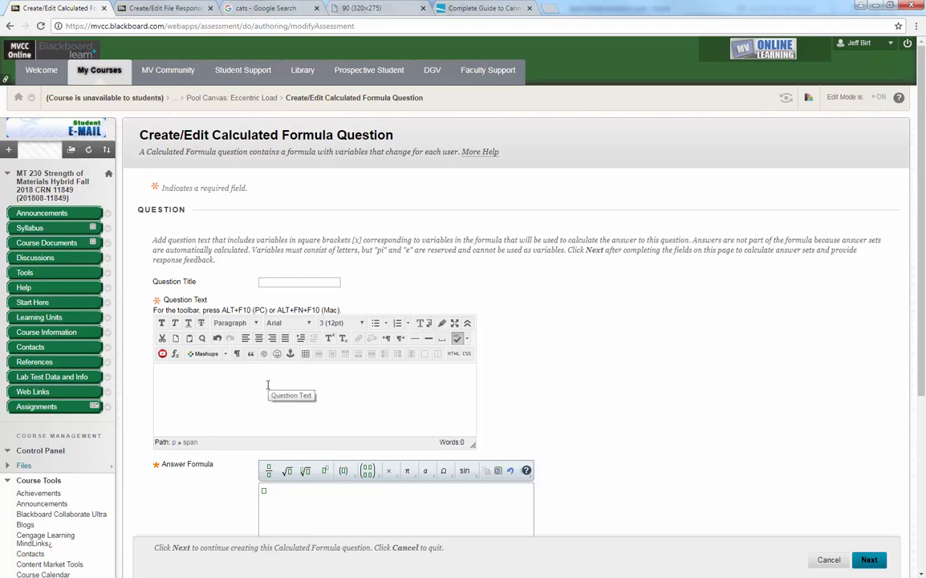
right_click(225, 381)
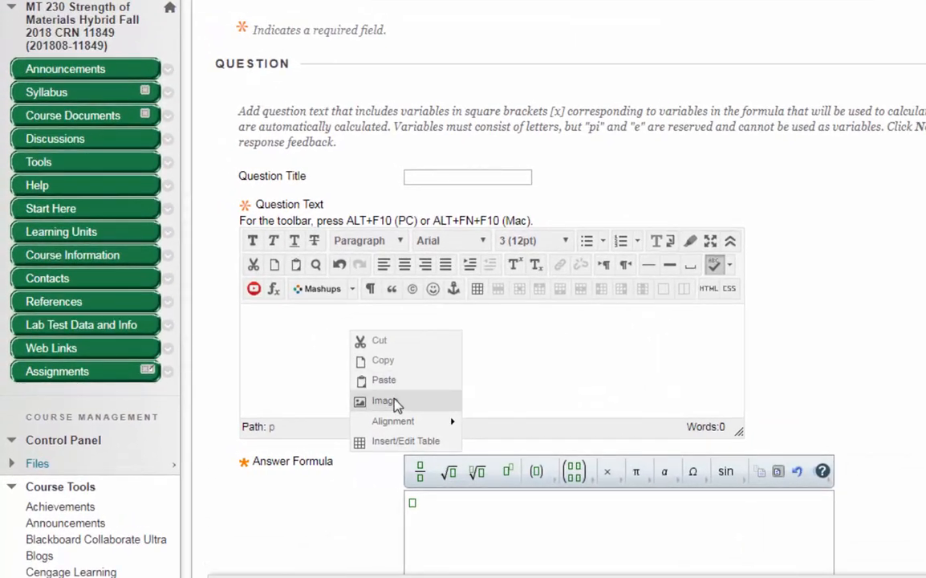
click(395, 406)
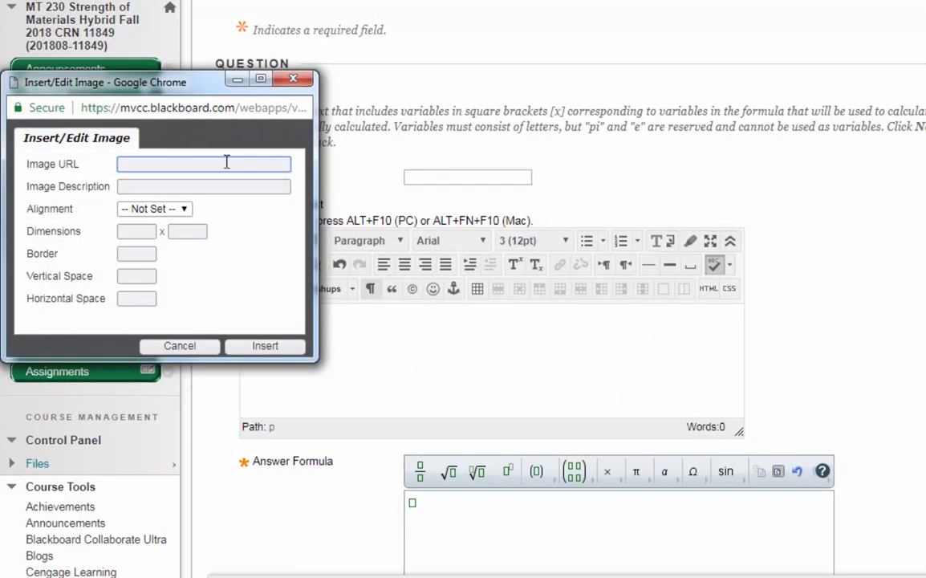
key(ctrl+v)
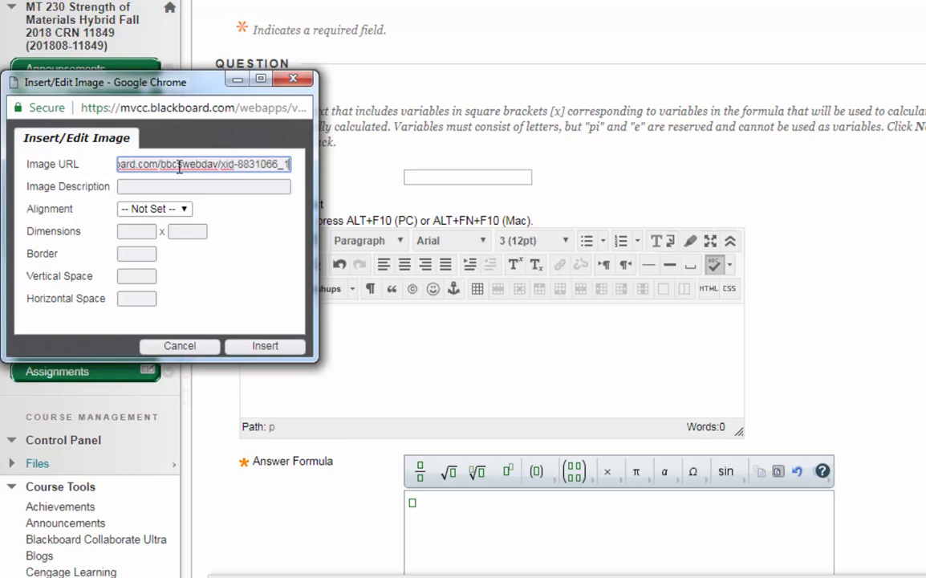
click(266, 347)
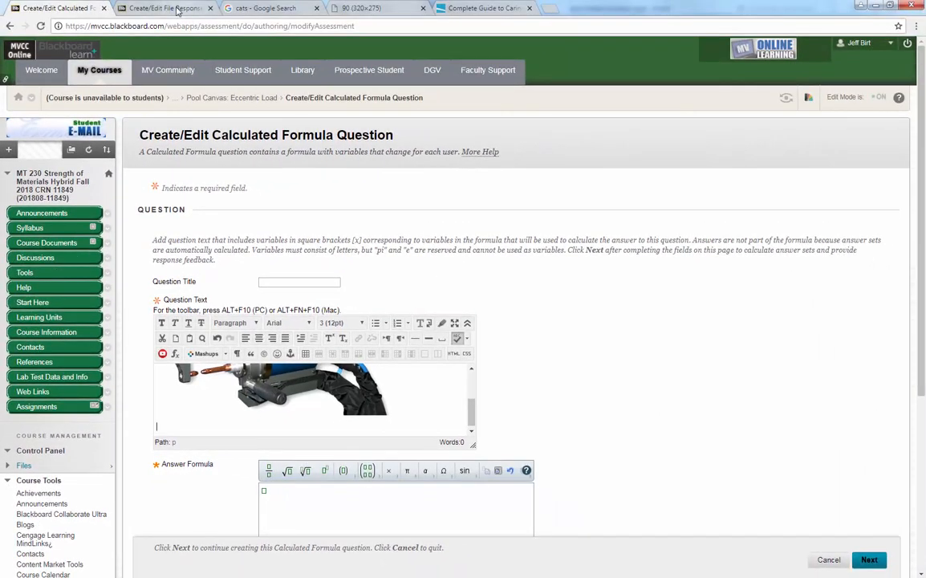
- Return to the File Response question and copy the Spot Welder Dims image's source URL from the HTML code
click(171, 9)
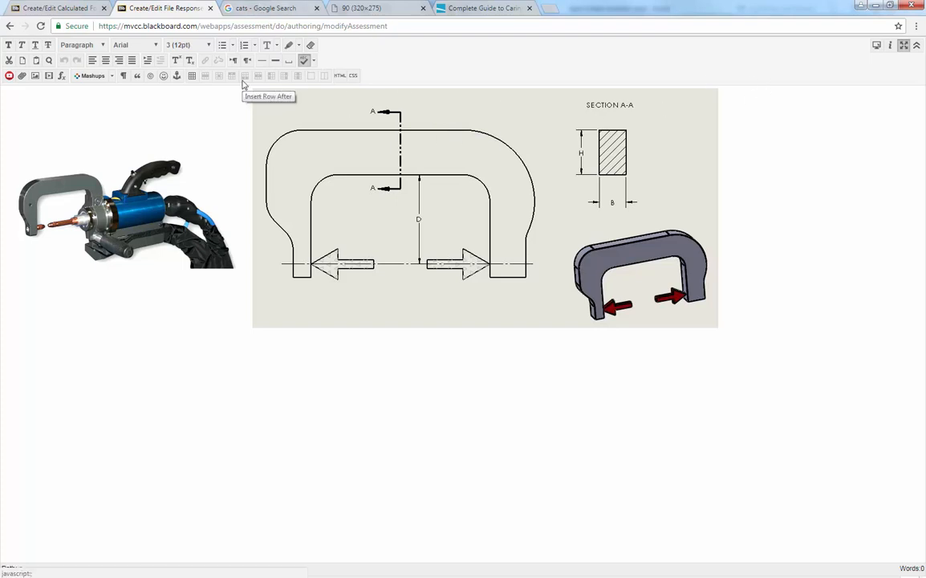
click(346, 76)
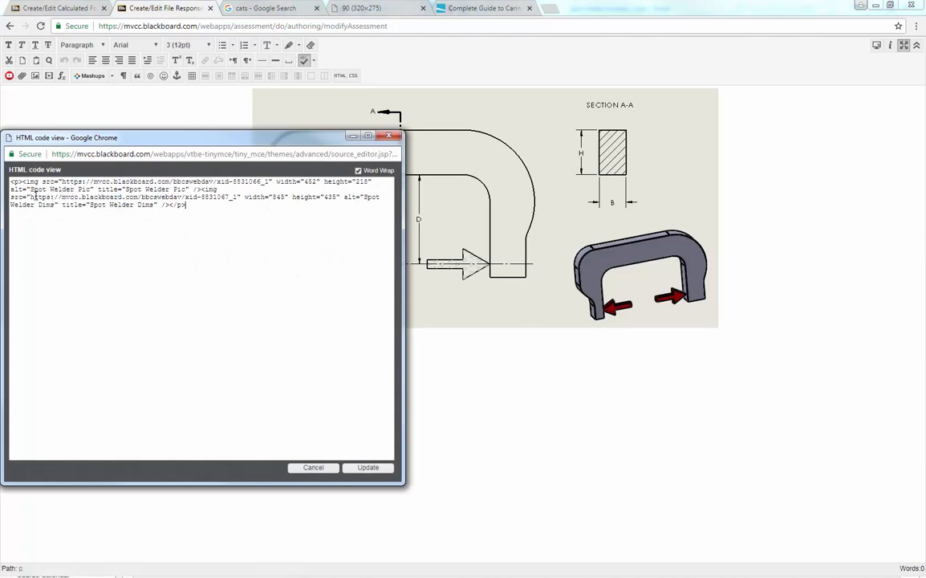
drag(31, 197, 238, 196)
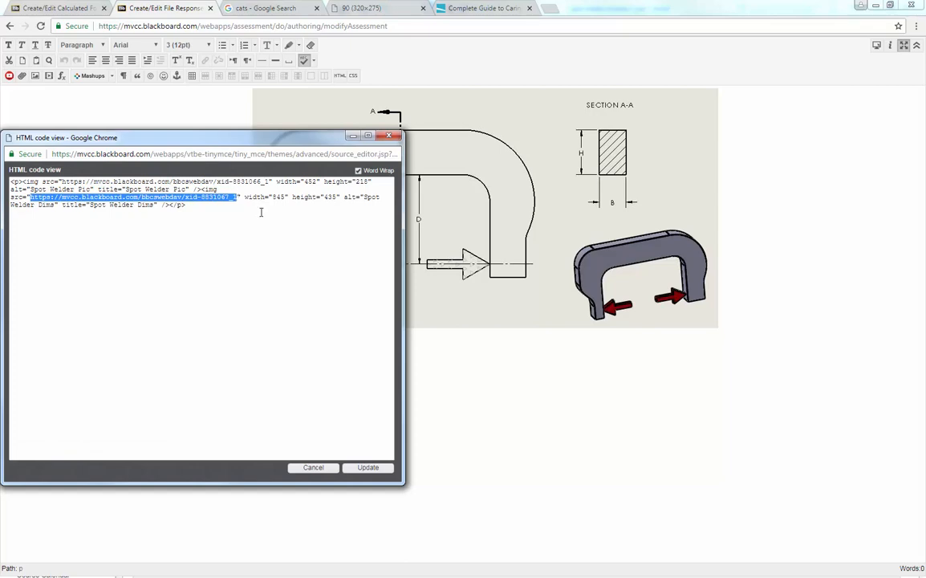
- Insert the dimension drawing into the calculated formula question by its URL ending in xid-8831067_1 and check both images in the enlarged editor
click(66, 8)
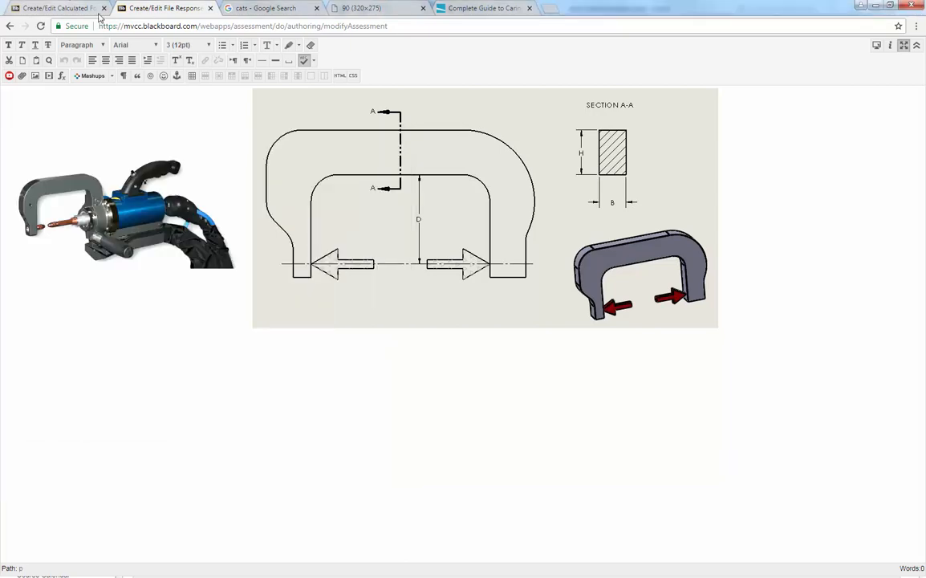
right_click(407, 385)
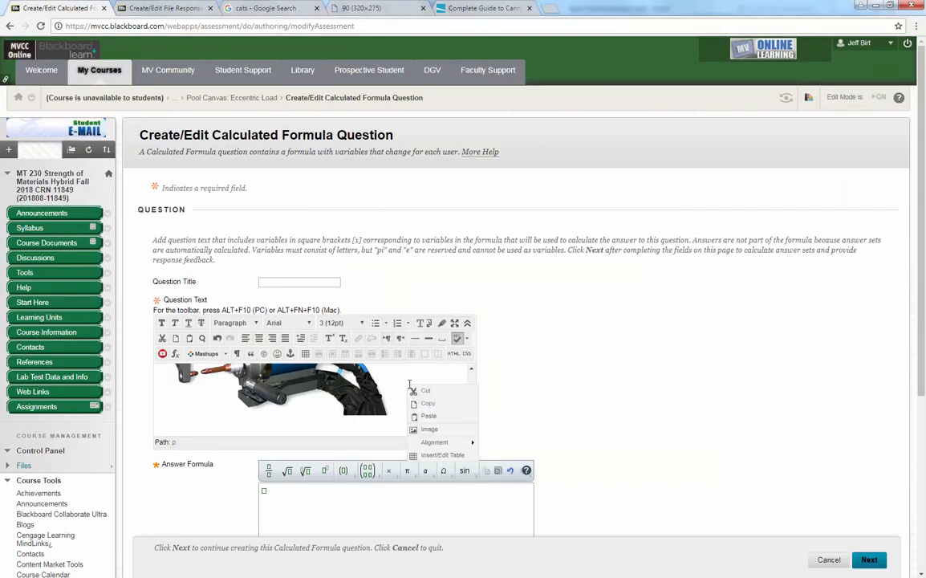
click(434, 429)
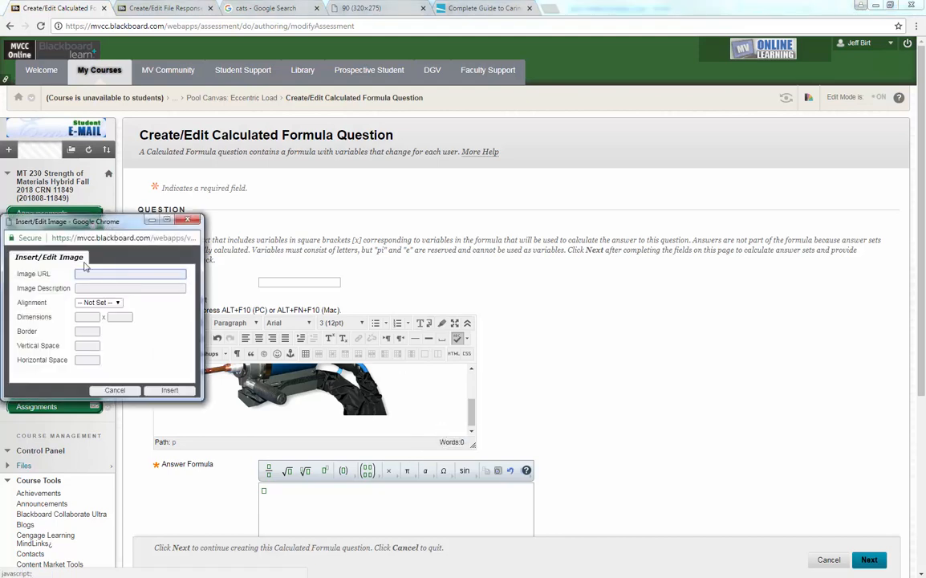
click(108, 272)
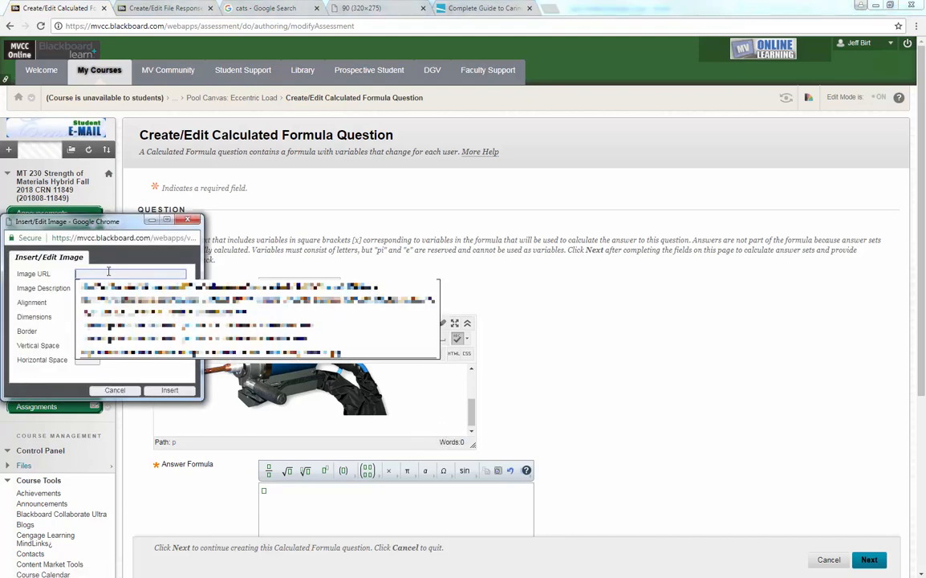
key(ctrl+v)
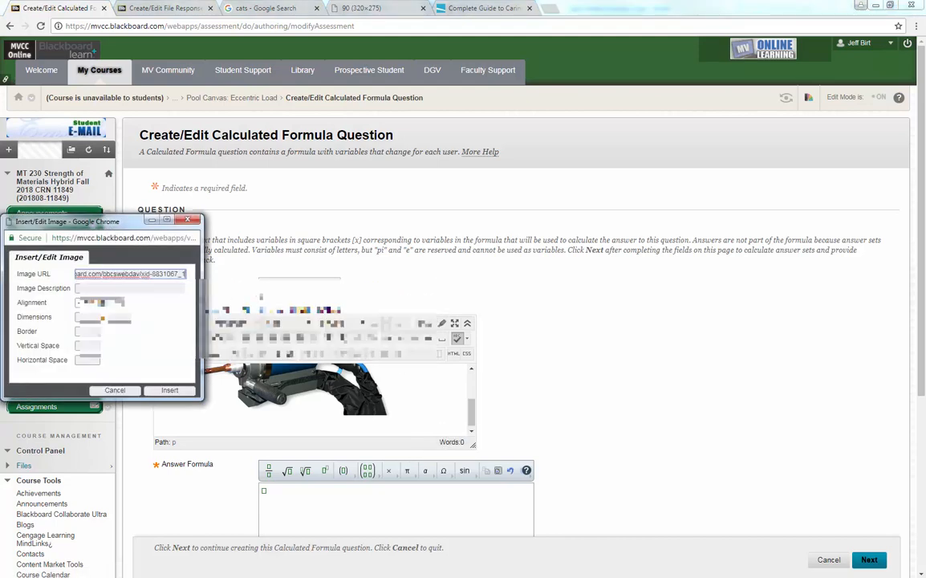
click(169, 390)
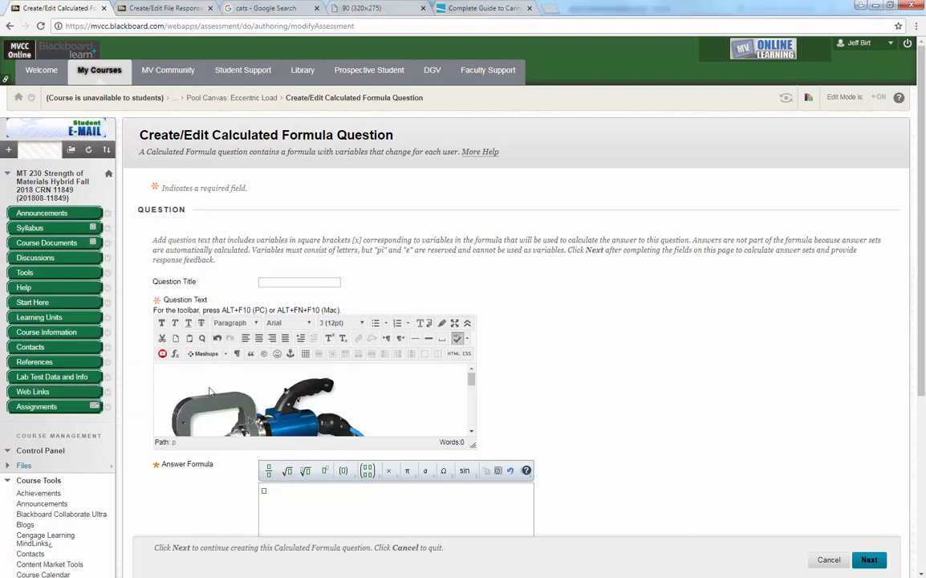
click(455, 323)
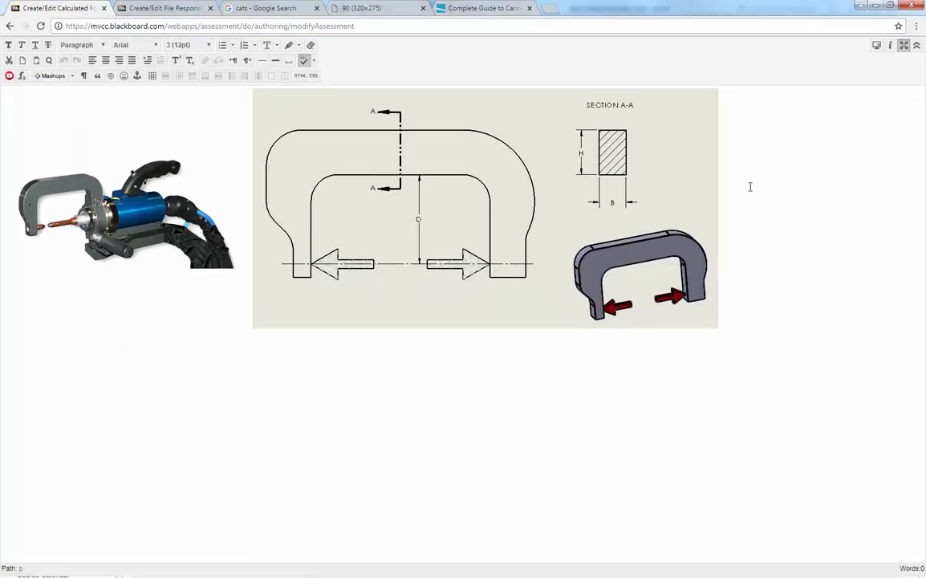
click(904, 47)
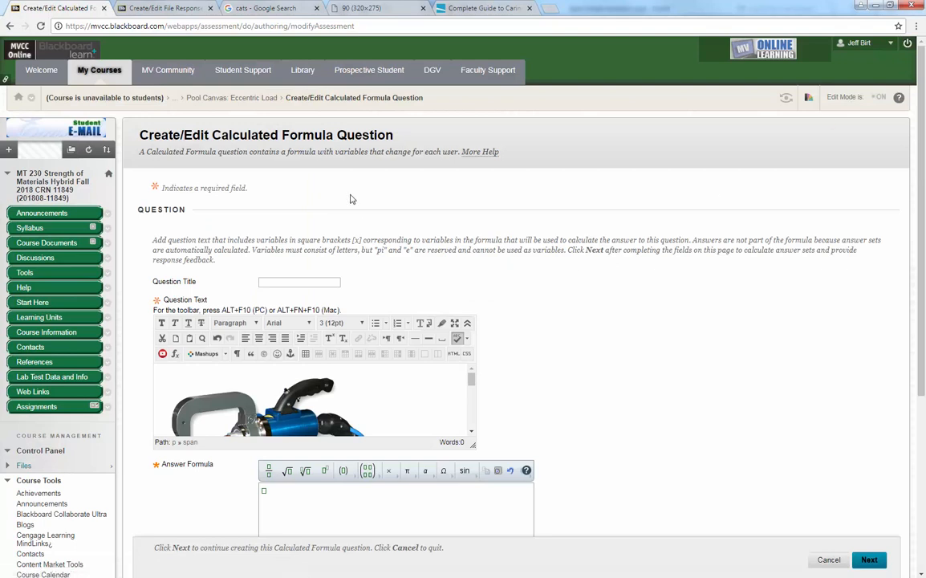
drag(211, 133, 357, 122)
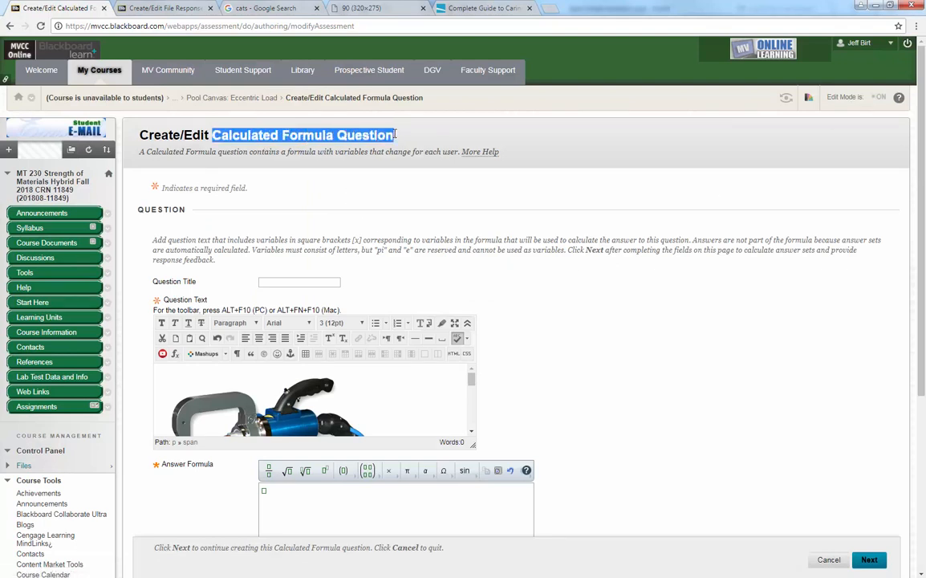
click(611, 328)
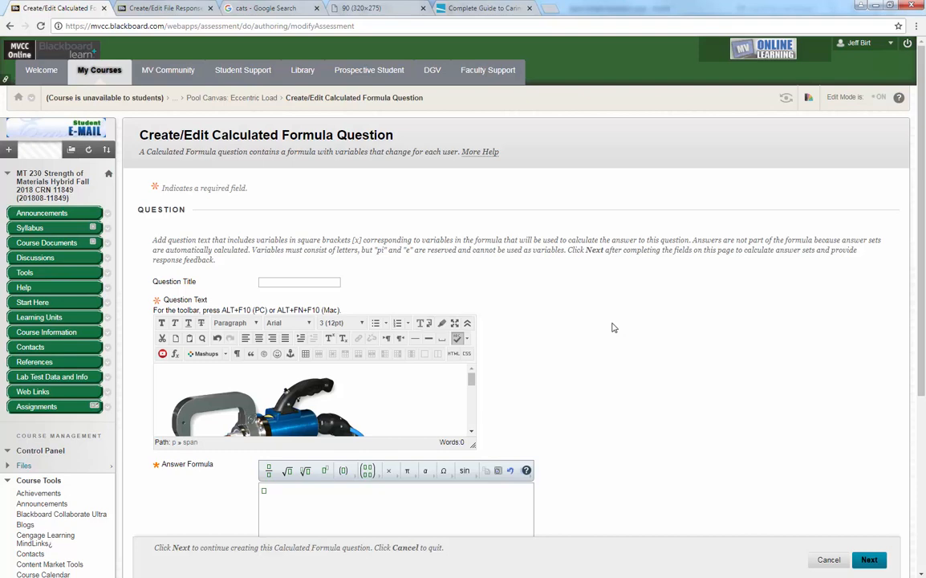
scroll(696, 320, down, 4)
scroll(701, 323, up, 3)
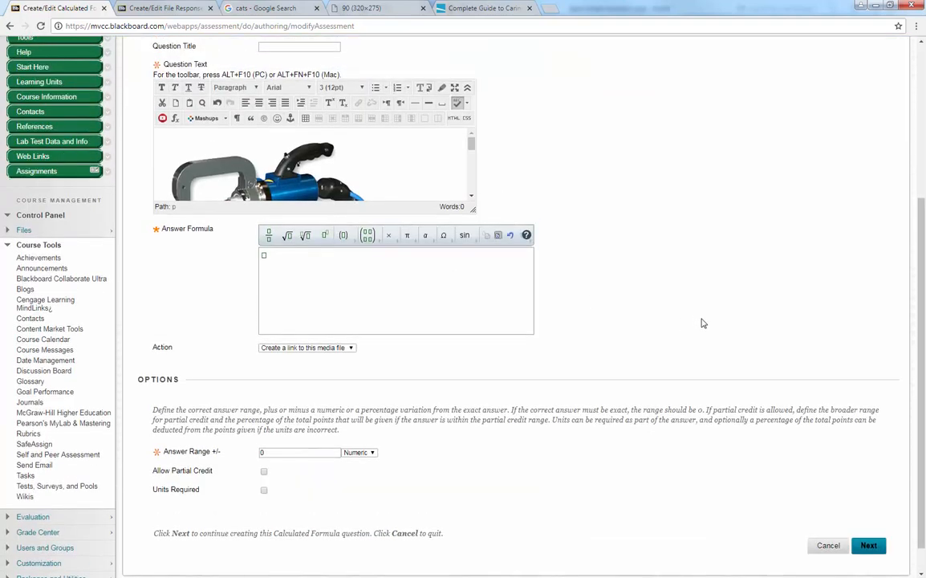